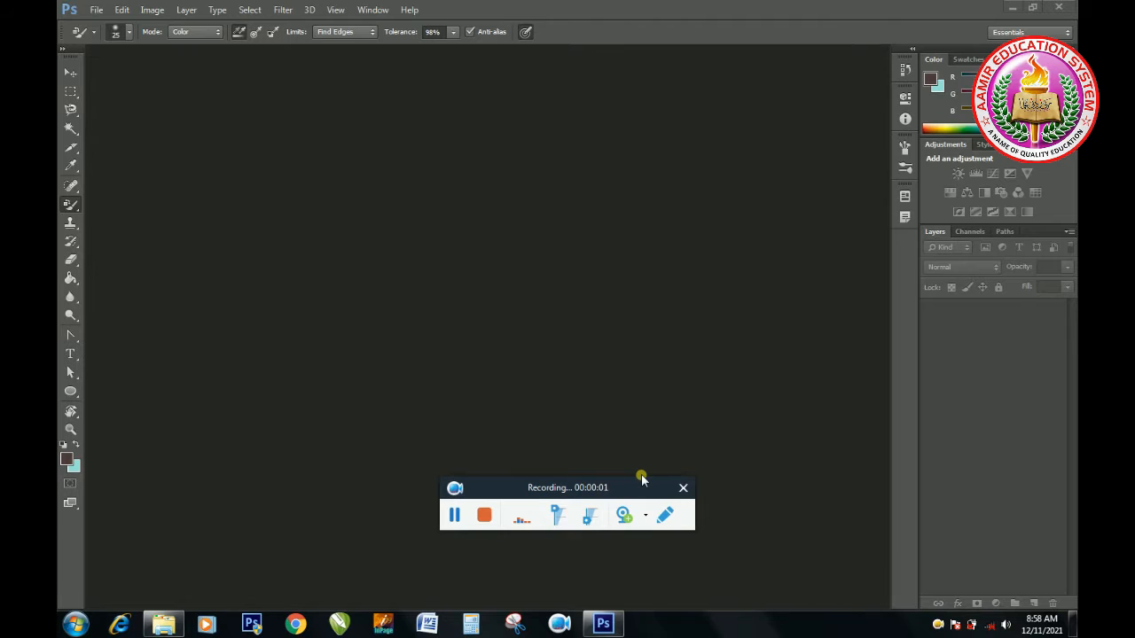
drag(657, 487, 1042, 549)
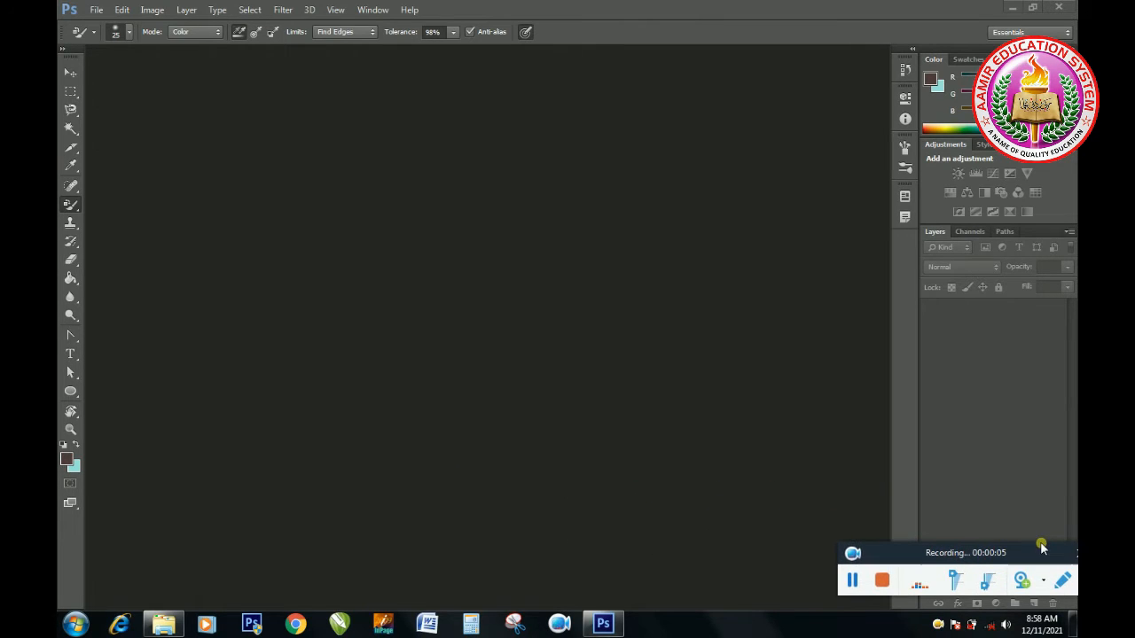
click(78, 211)
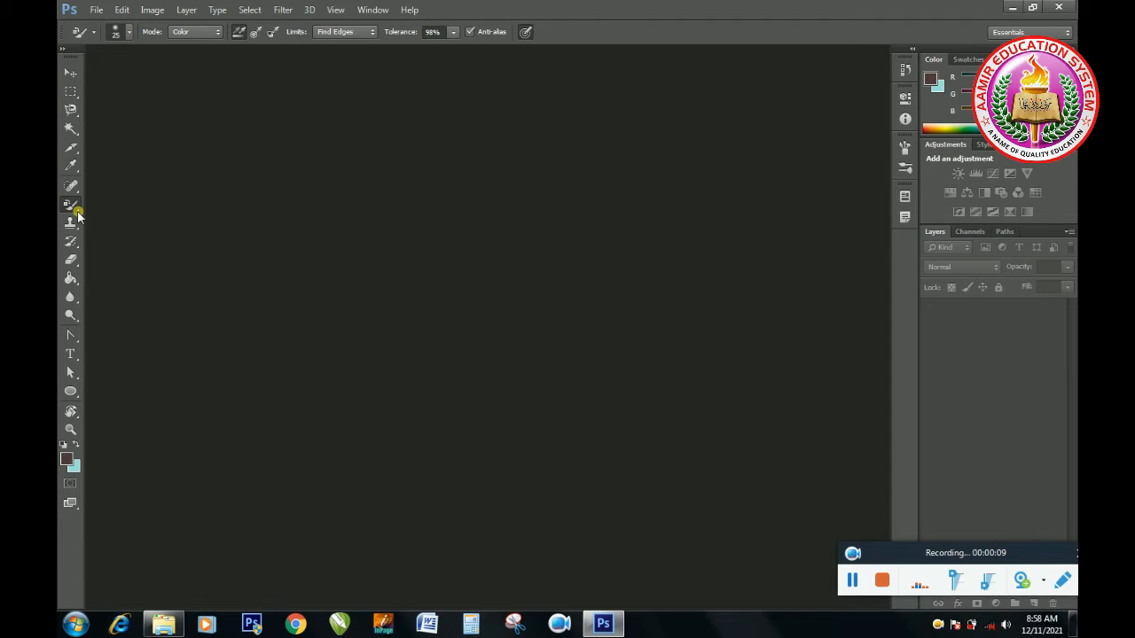
right_click(78, 211)
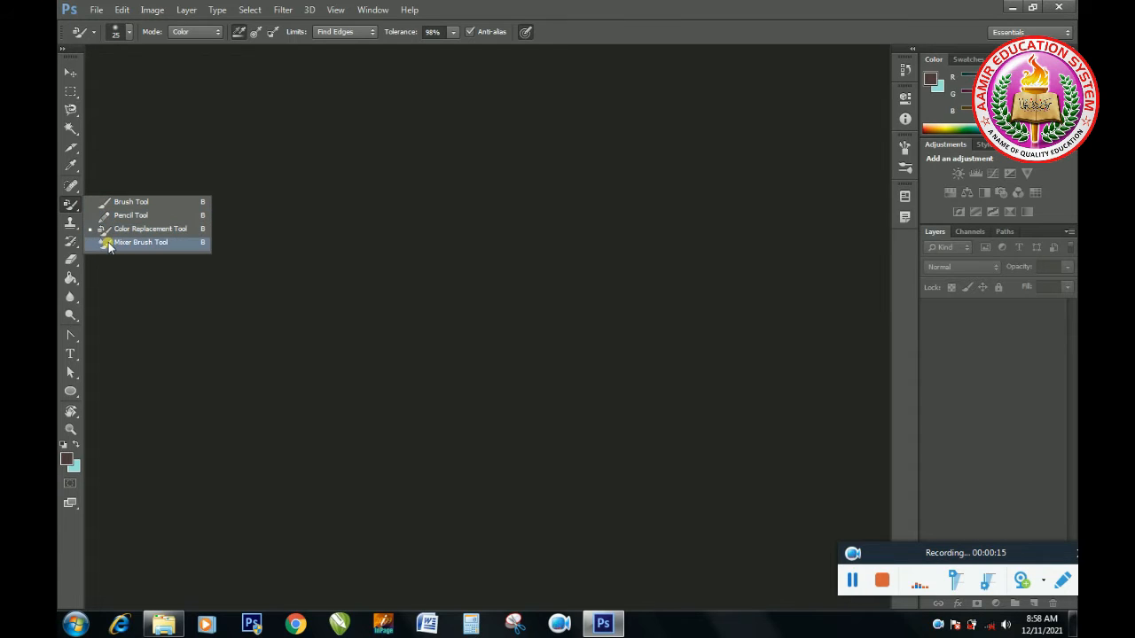
click(301, 271)
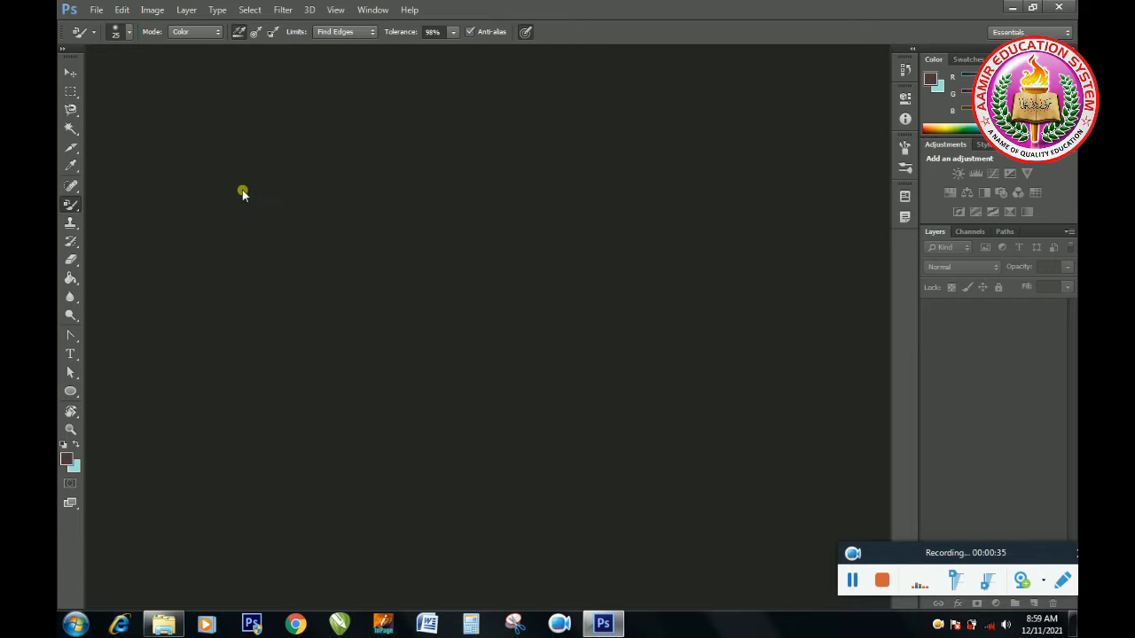
Step: Open the image blue 1.jpg and enlarge it to 200% for editing
click(96, 11)
click(94, 40)
double_click(325, 115)
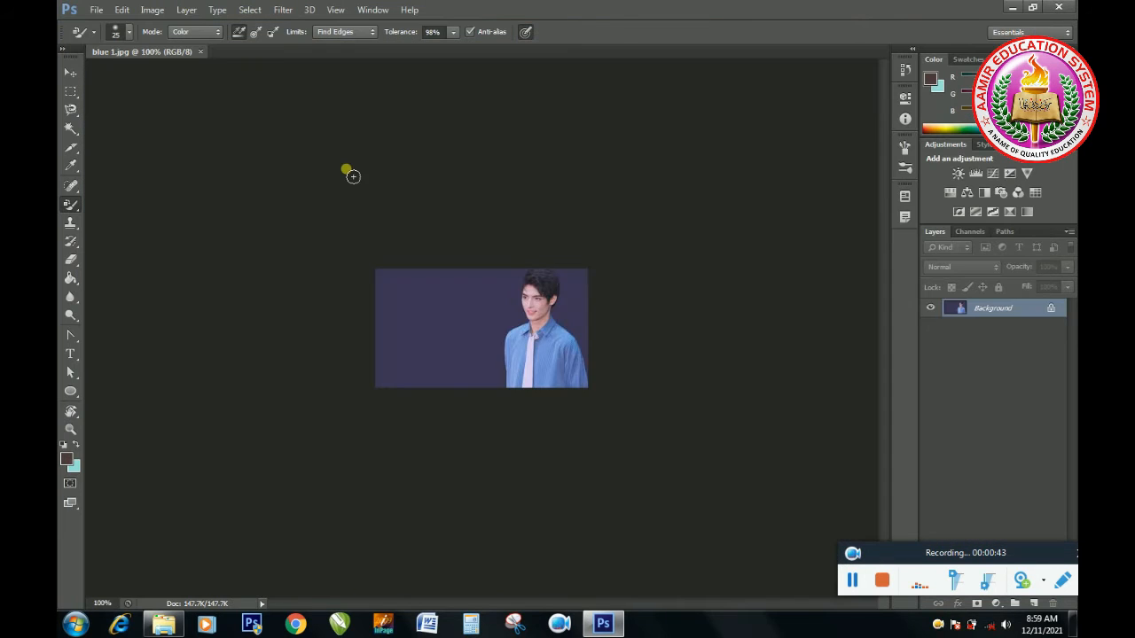
key(ctrl+plus)
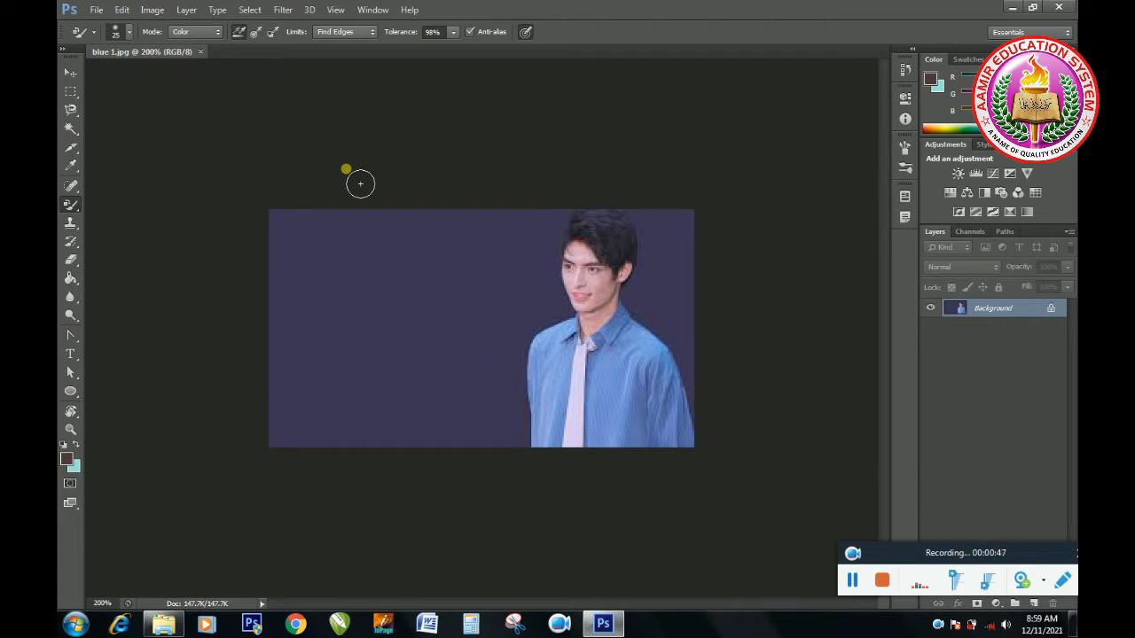
Step: Set the foreground colour to red f0182d and paint a wavy diagonal Brush stroke across the empty backdrop beside the man
right_click(76, 209)
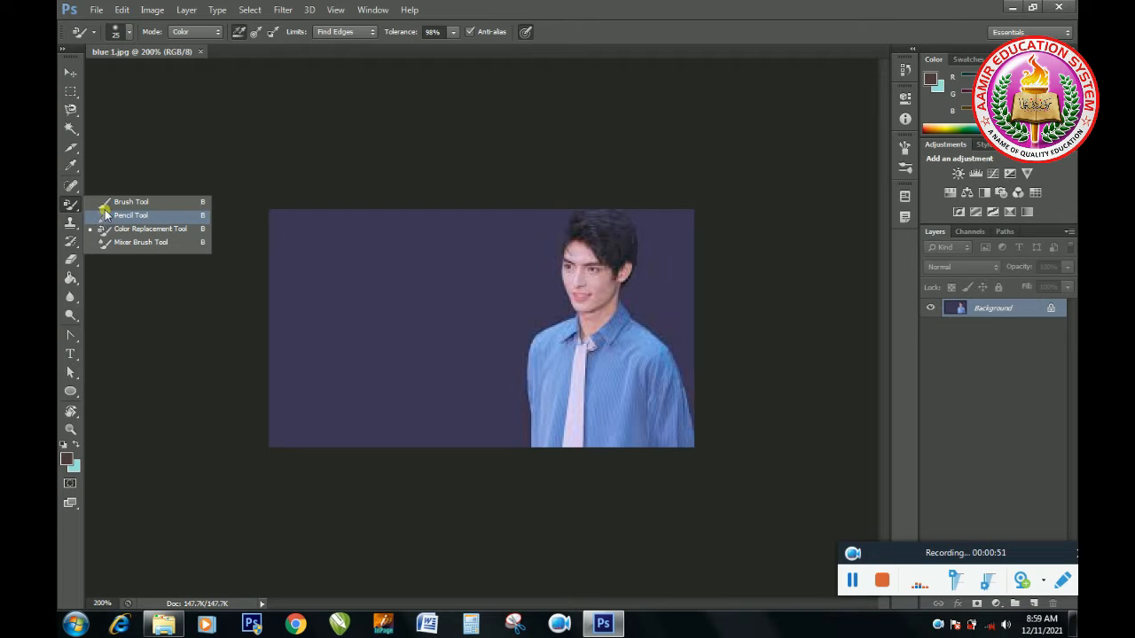
click(111, 203)
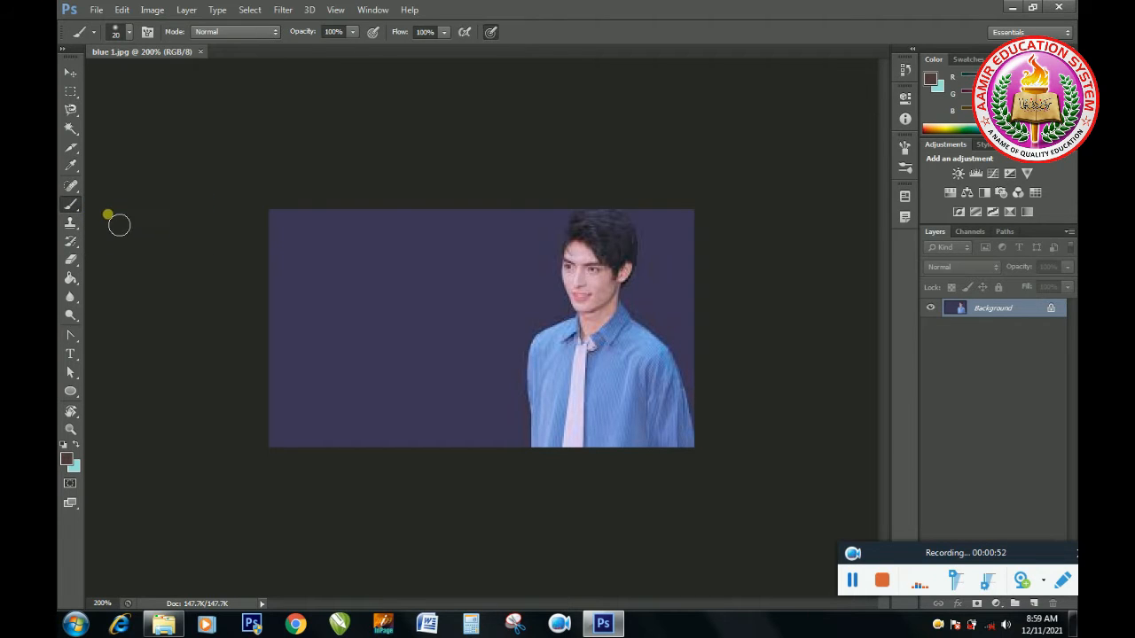
click(68, 458)
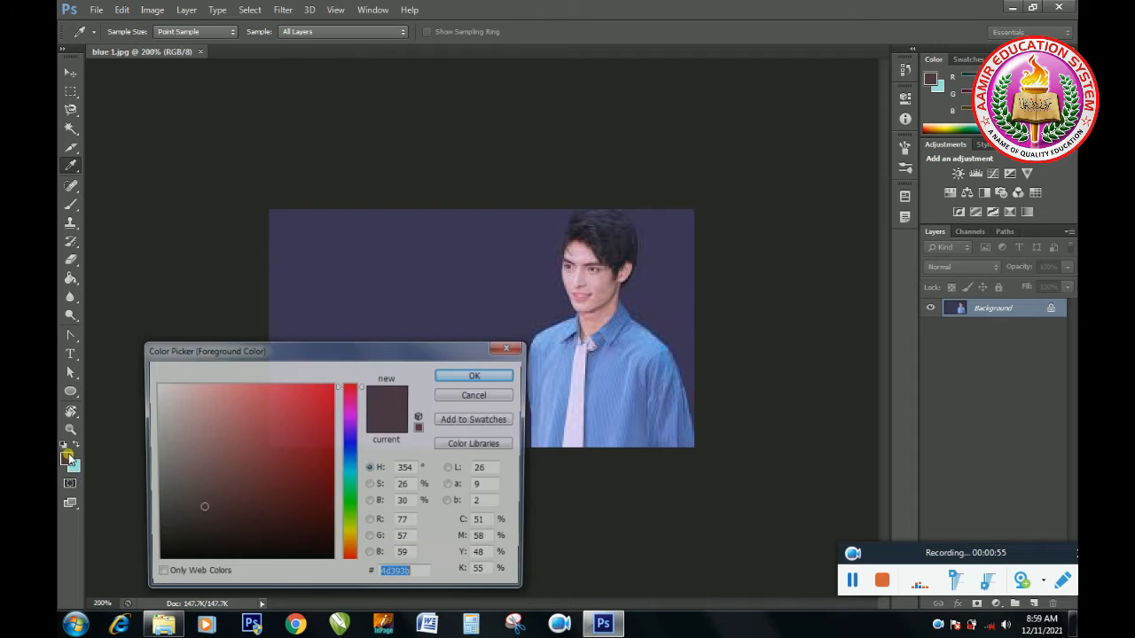
click(316, 394)
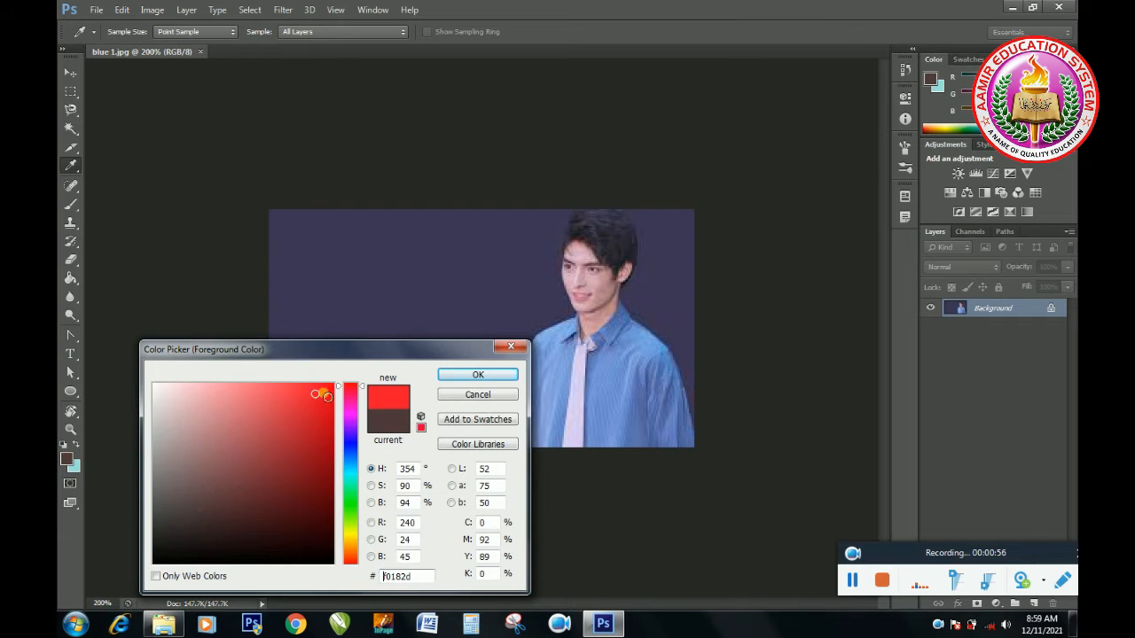
click(477, 375)
key(b)
mouse_move(276, 356)
mouse_down()
mouse_move(311, 330)
mouse_move(392, 310)
mouse_move(464, 260)
mouse_up()
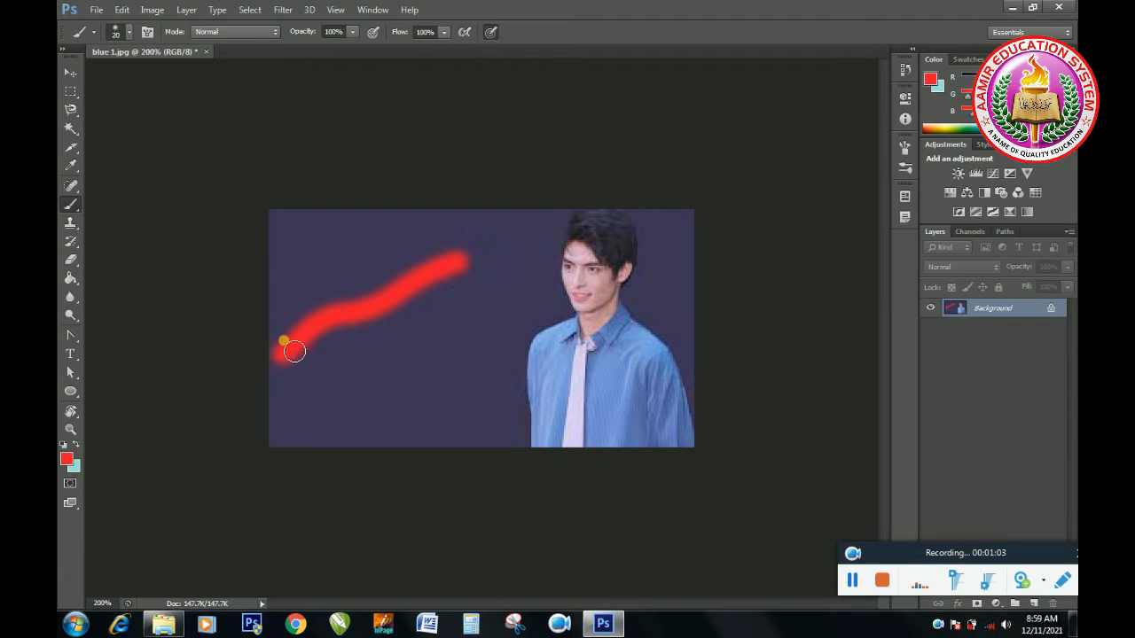
Step: Examine the soft edges of the red brush stroke up close, then return to the 200% view
click(71, 429)
click(326, 331)
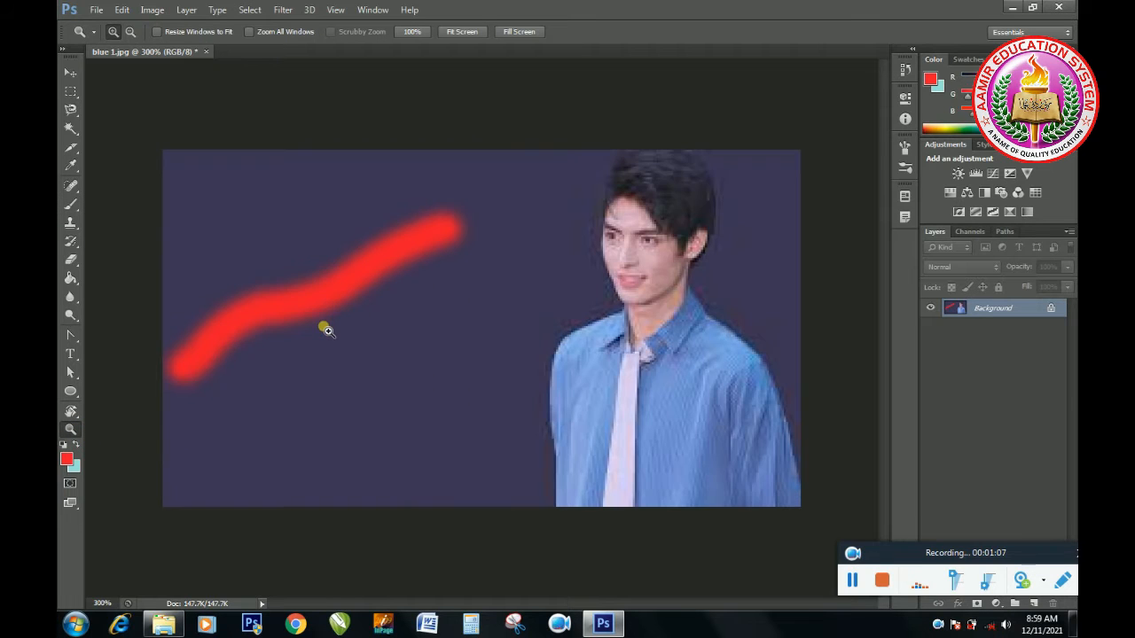
click(327, 313)
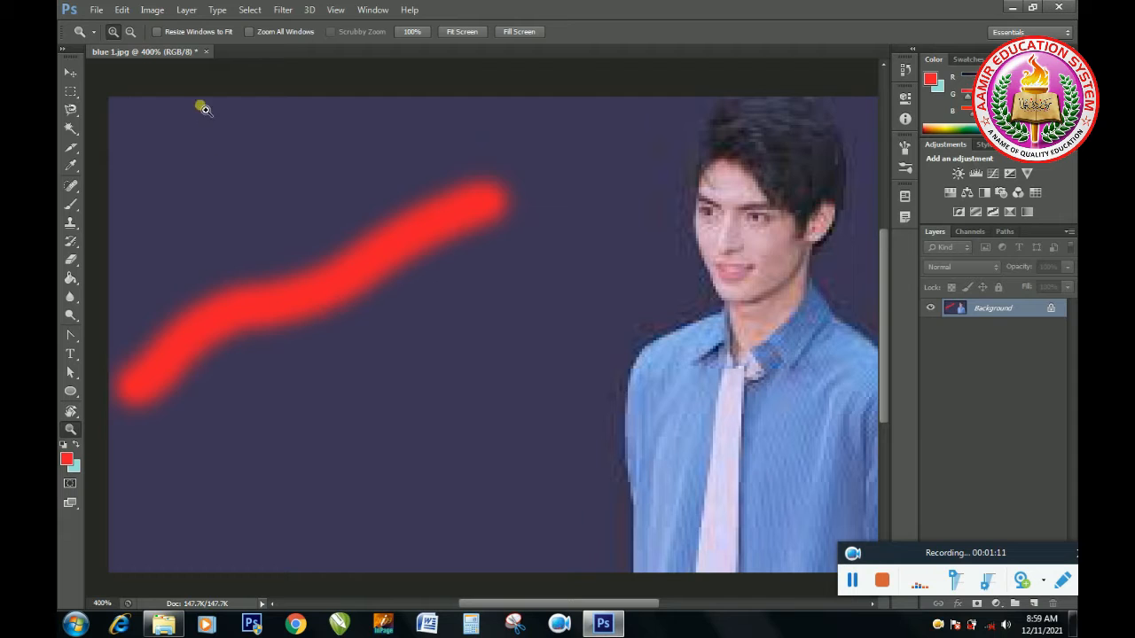
click(132, 33)
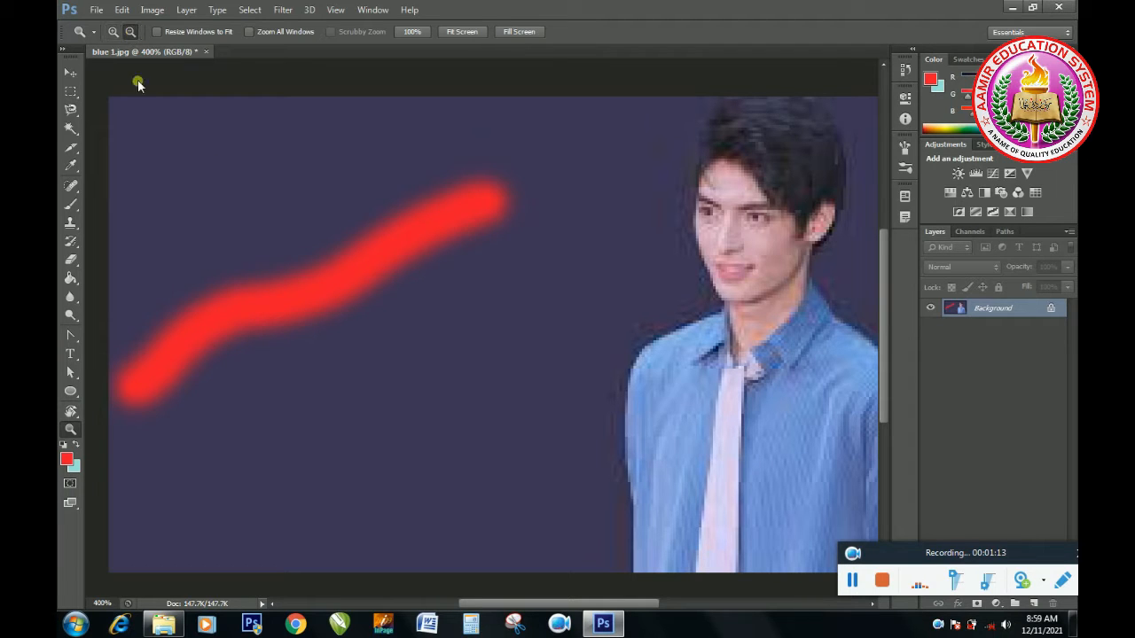
click(298, 321)
click(295, 326)
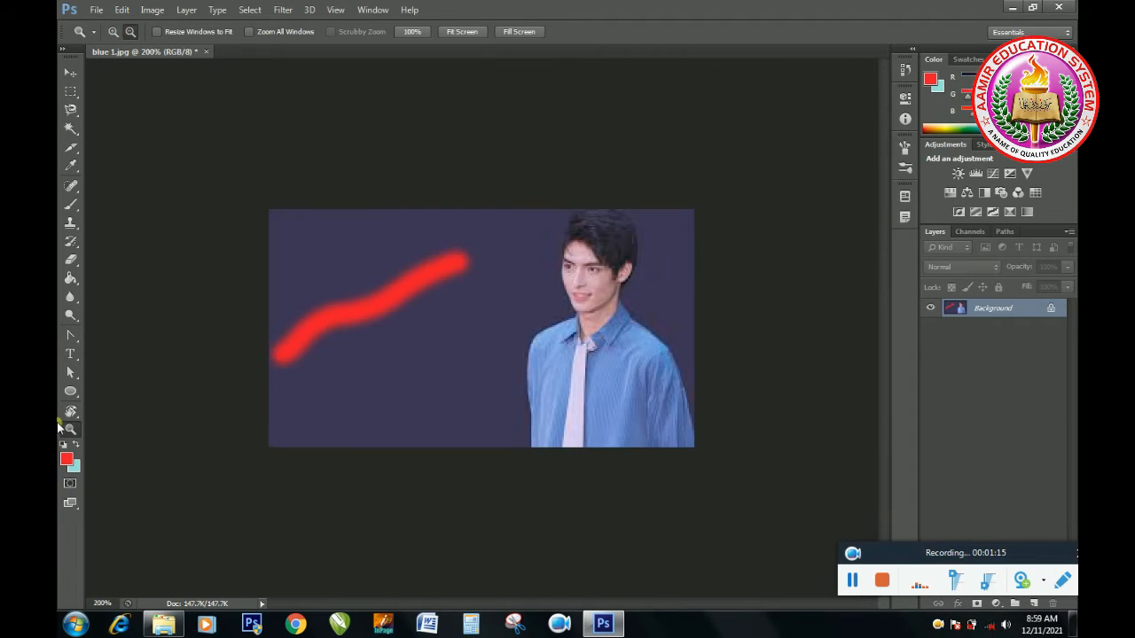
Step: Draw a wavy Pencil stroke in lighter red f33d4e below the brush stroke, and undo both strokes
click(72, 204)
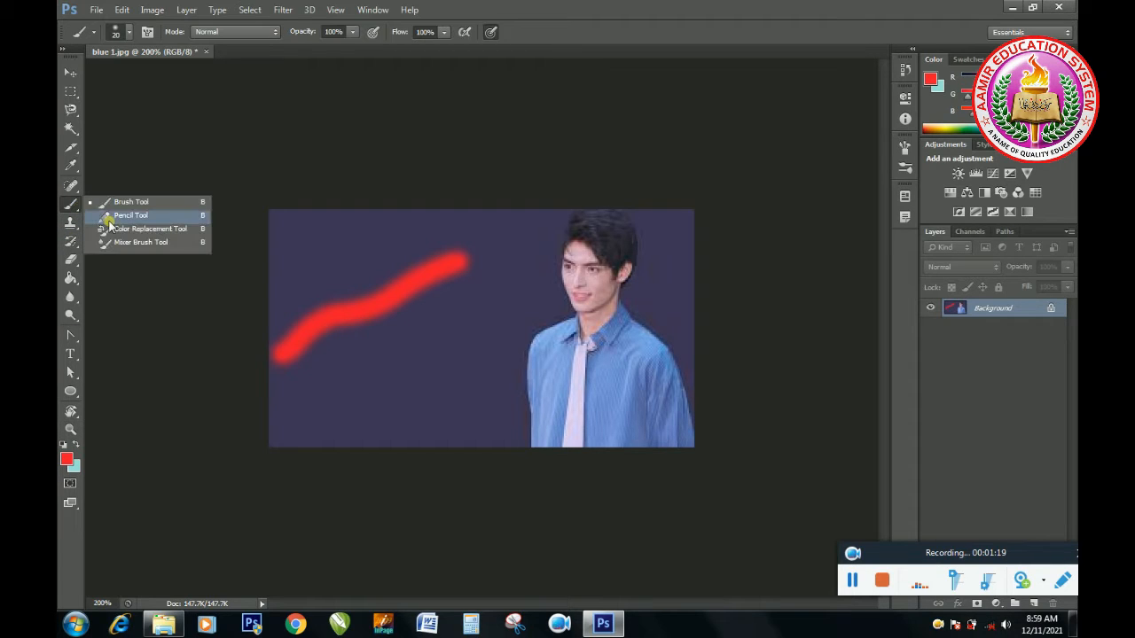
click(109, 220)
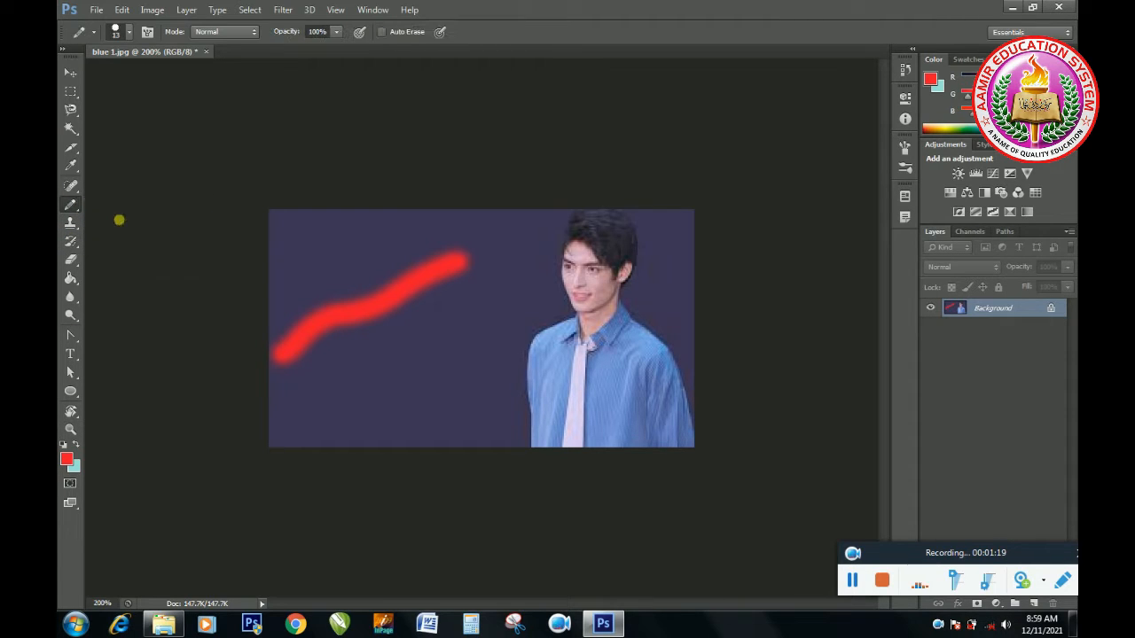
click(68, 460)
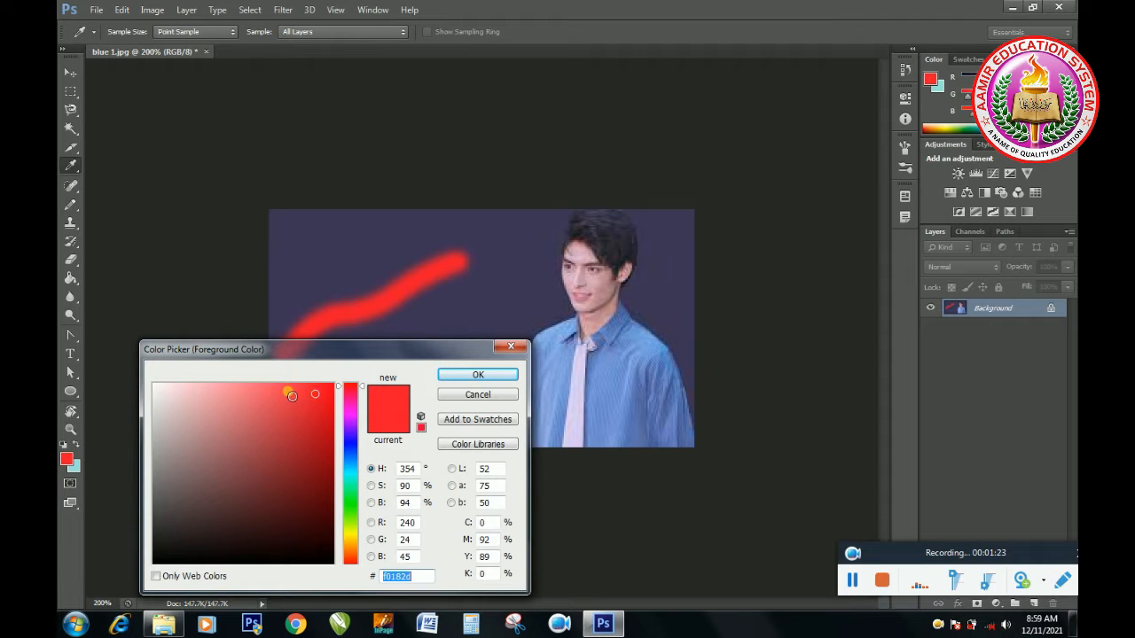
click(289, 392)
click(479, 376)
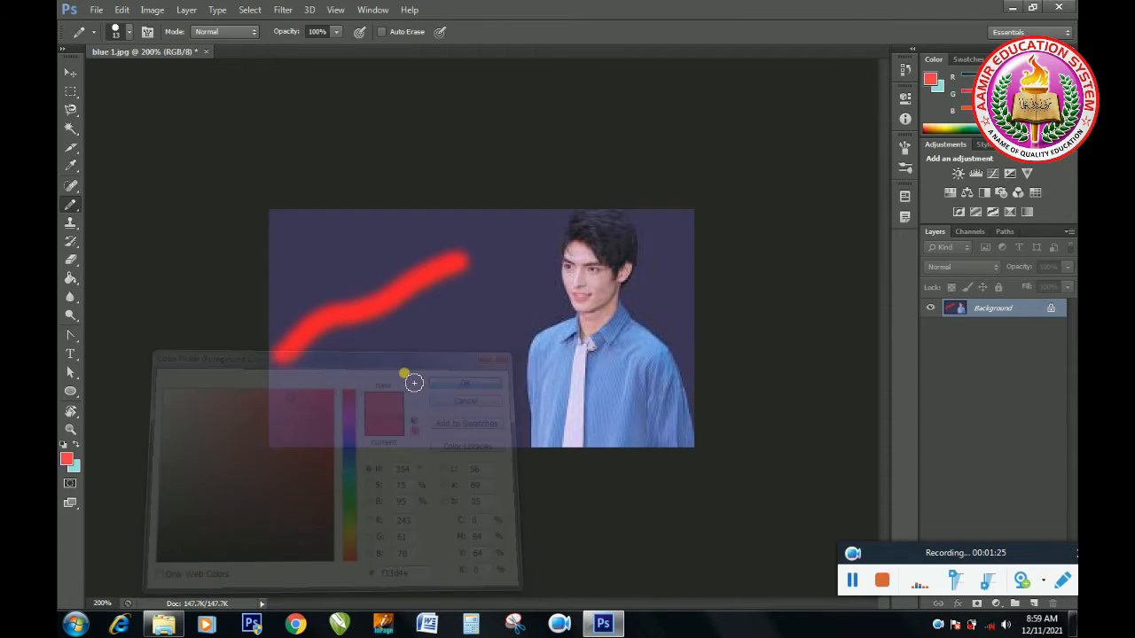
mouse_move(334, 400)
mouse_down()
mouse_move(387, 387)
mouse_move(482, 314)
mouse_move(502, 286)
mouse_move(495, 279)
mouse_up()
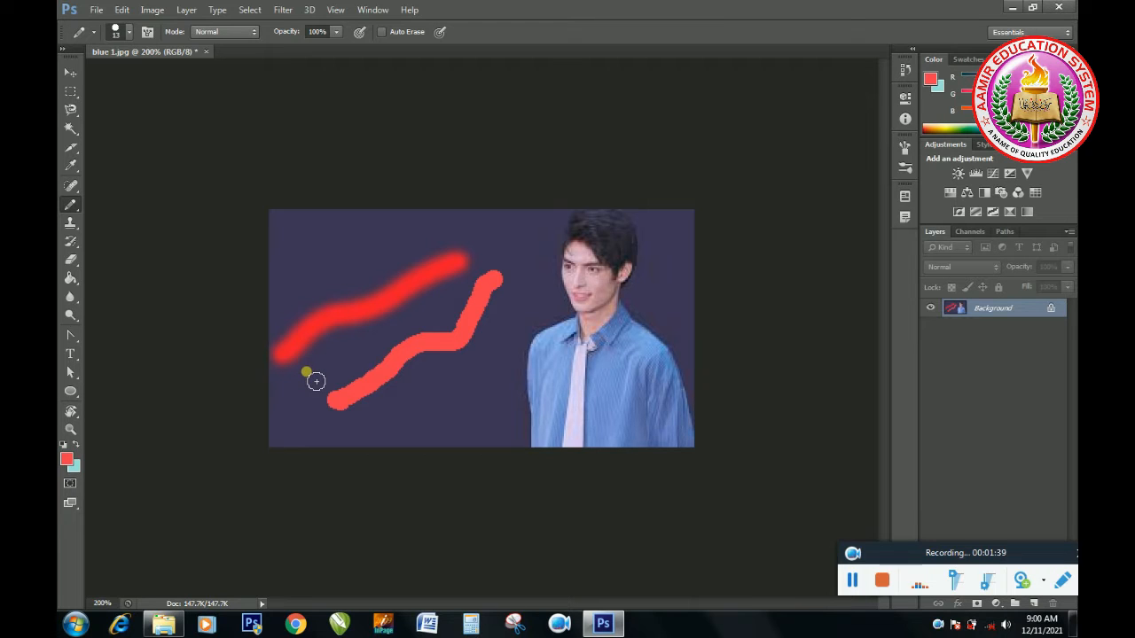
key(ctrl+alt+z)
key(ctrl+alt+z)
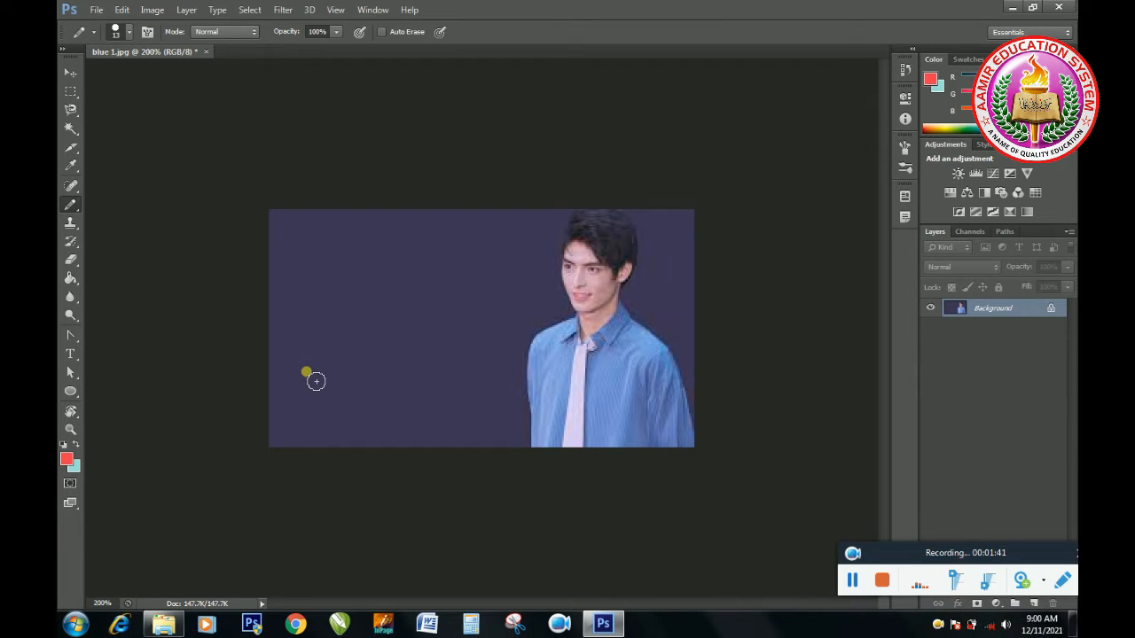
Step: Paint a vertical red stroke down the left side of the backdrop with the Color Replacement tool at 1% spacing
right_click(78, 207)
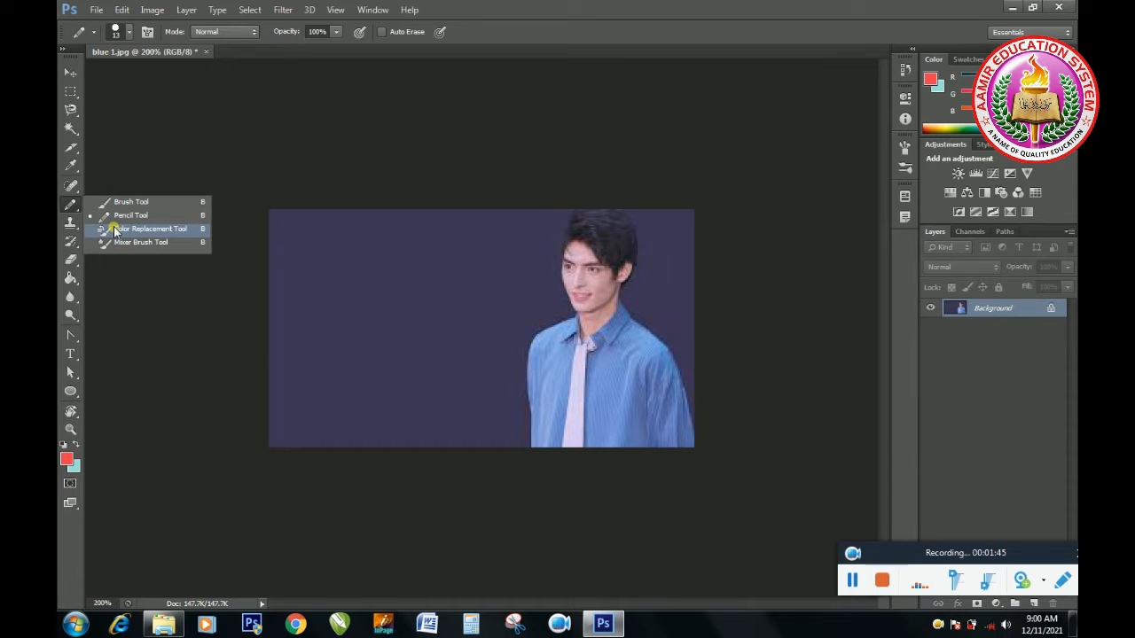
click(175, 232)
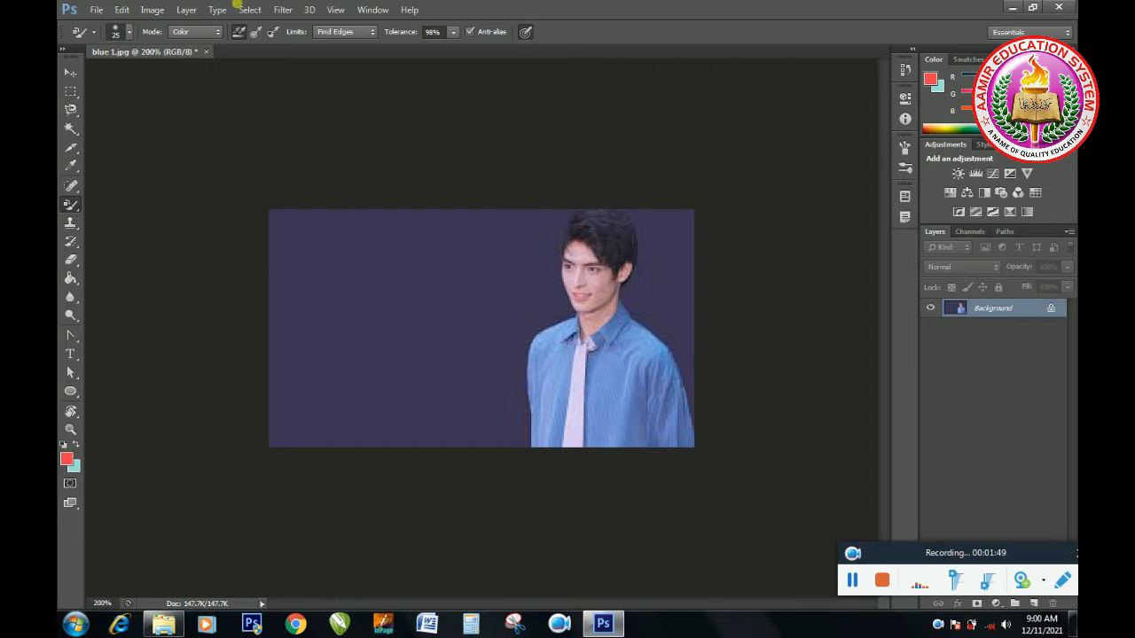
click(129, 34)
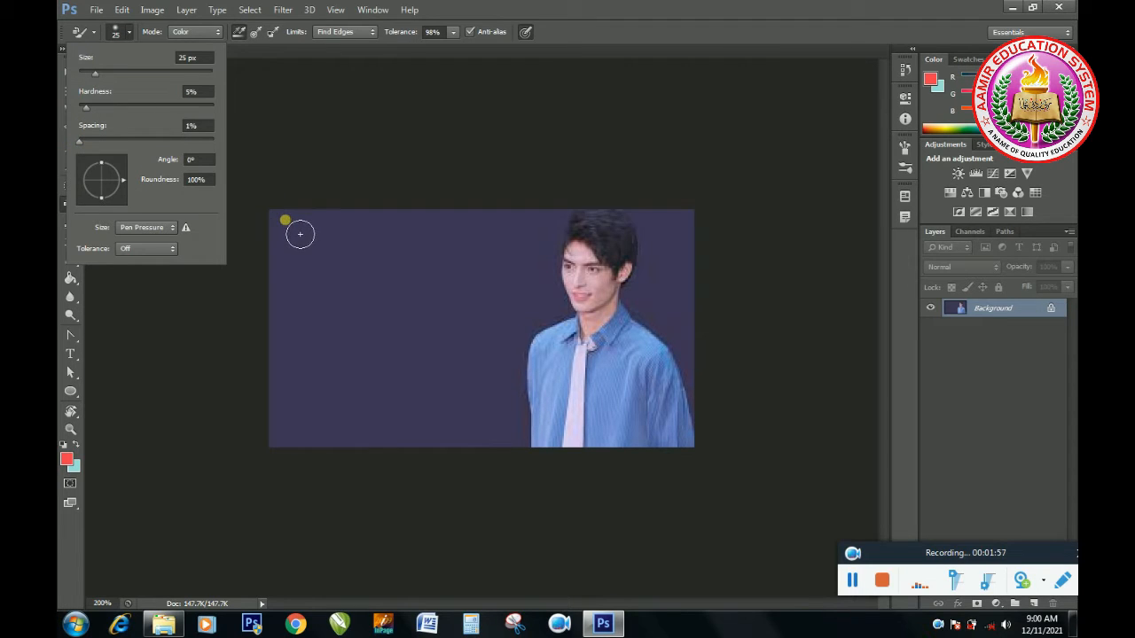
mouse_move(294, 223)
mouse_down()
mouse_move(309, 236)
mouse_move(314, 269)
mouse_move(306, 390)
mouse_up()
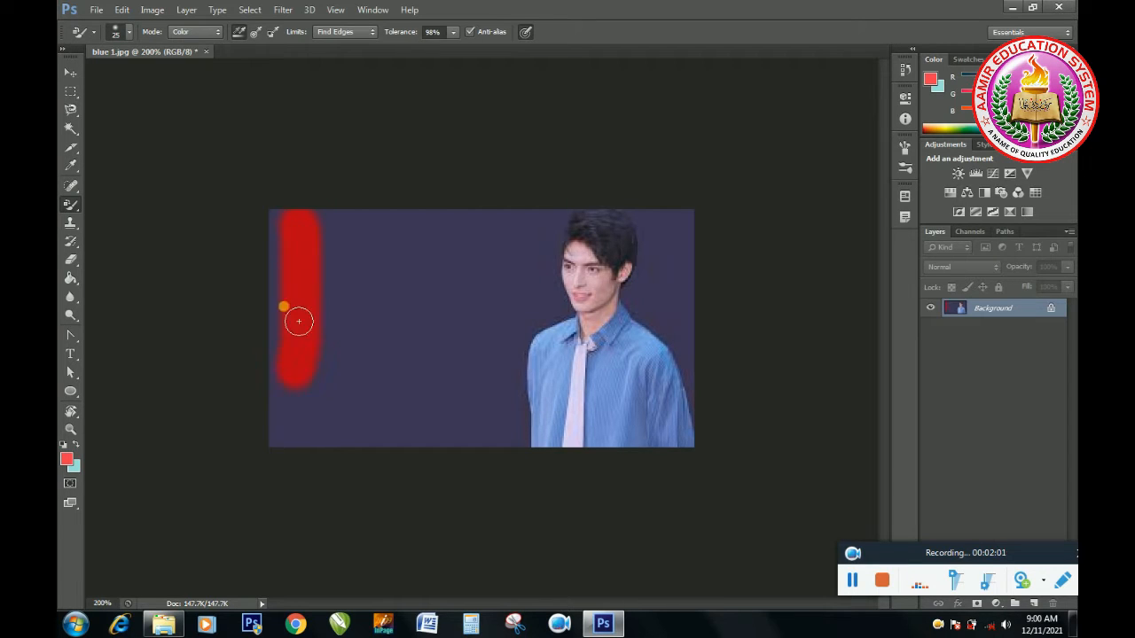
Step: Set the brush spacing to 468% and place separate red dots around the backdrop beside the vertical stroke
click(130, 32)
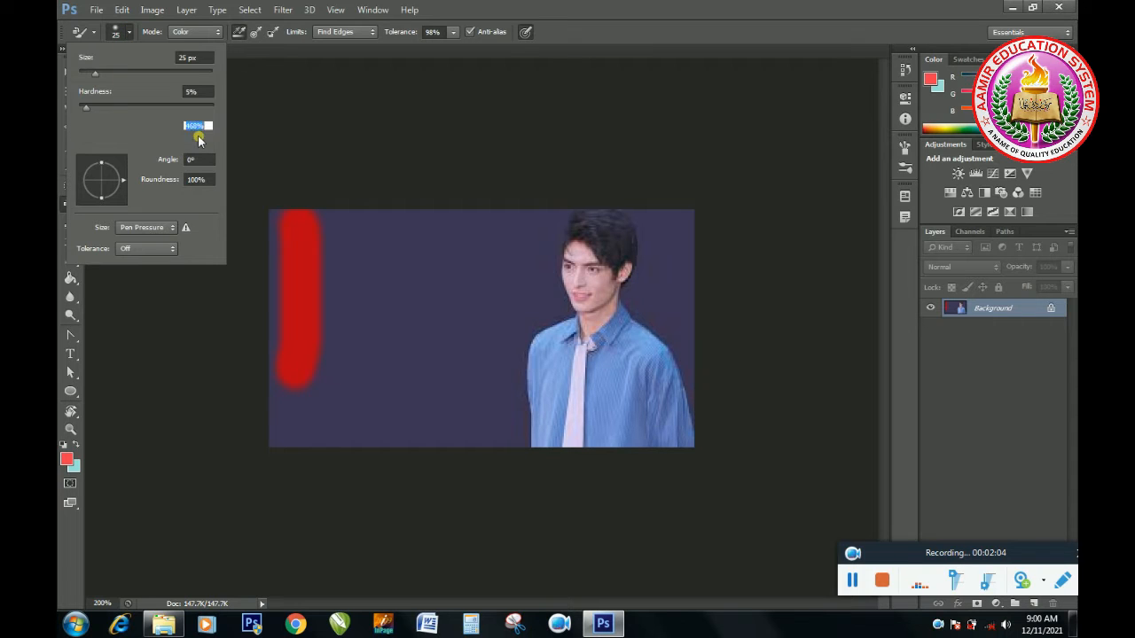
click(360, 231)
click(358, 282)
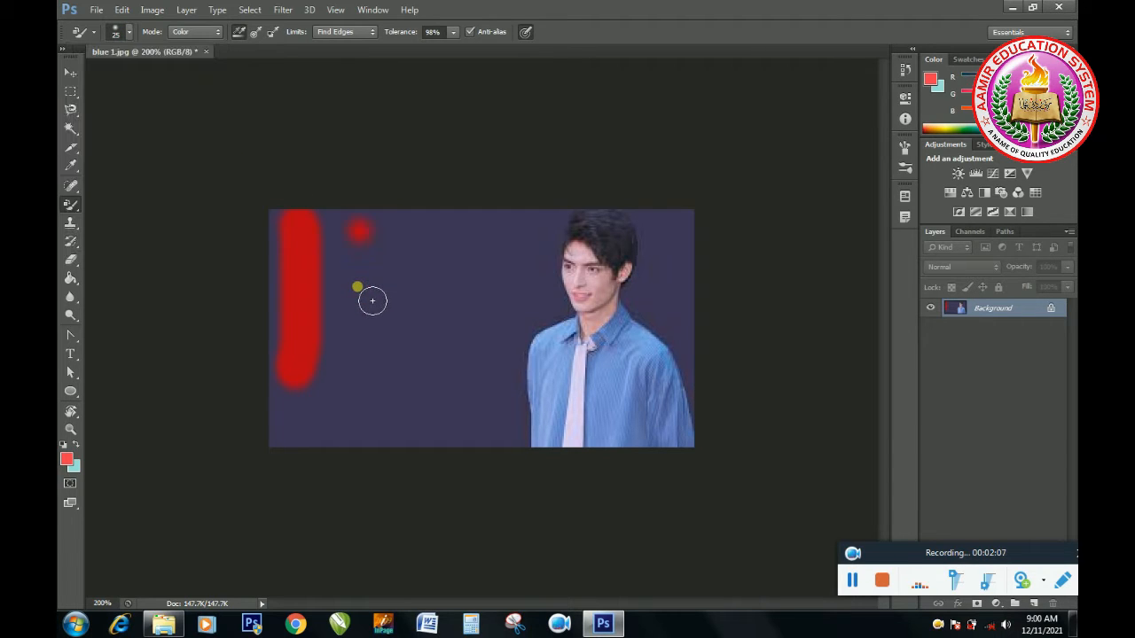
click(358, 345)
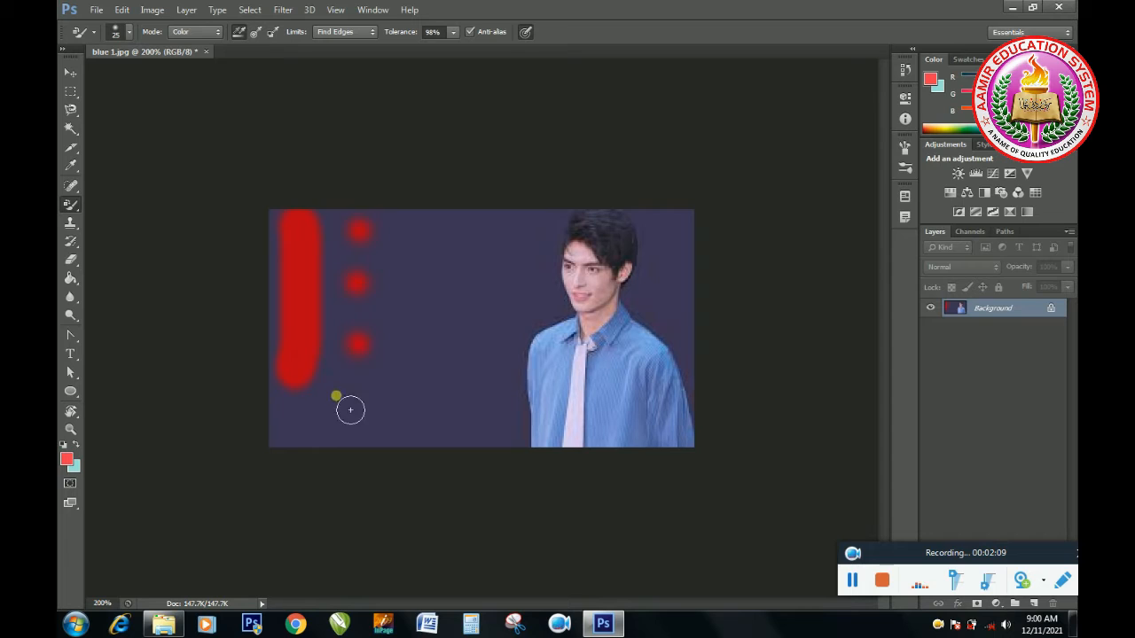
click(306, 409)
click(365, 388)
click(395, 350)
click(397, 311)
click(404, 265)
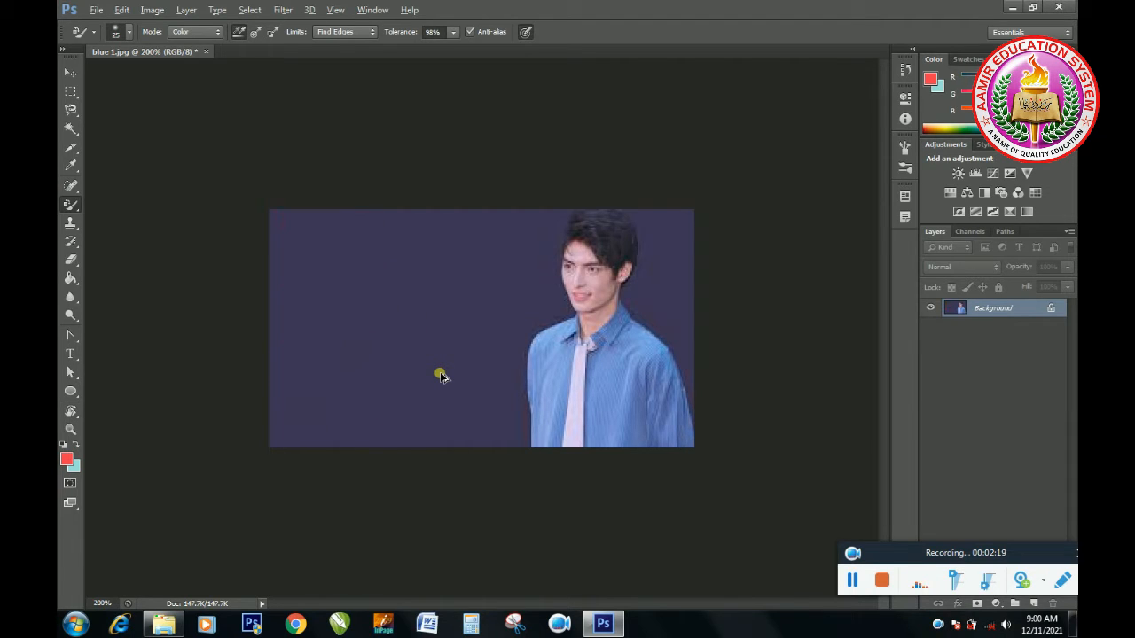
Step: Reduce the Color Replacement brush spacing to its minimum
click(126, 33)
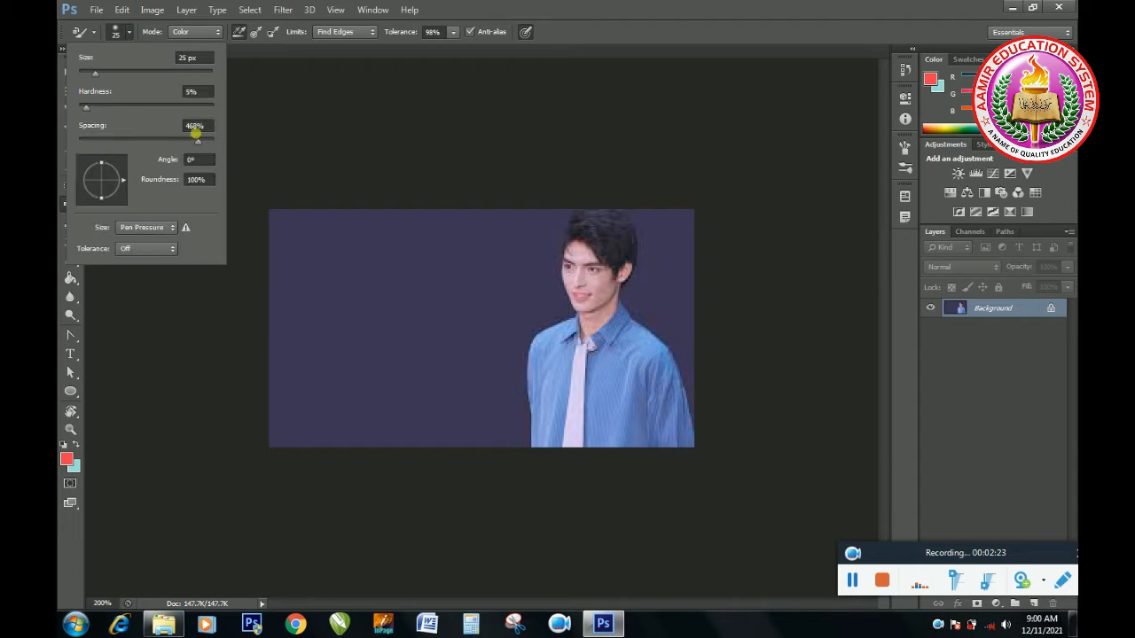
drag(197, 149, 67, 147)
click(284, 137)
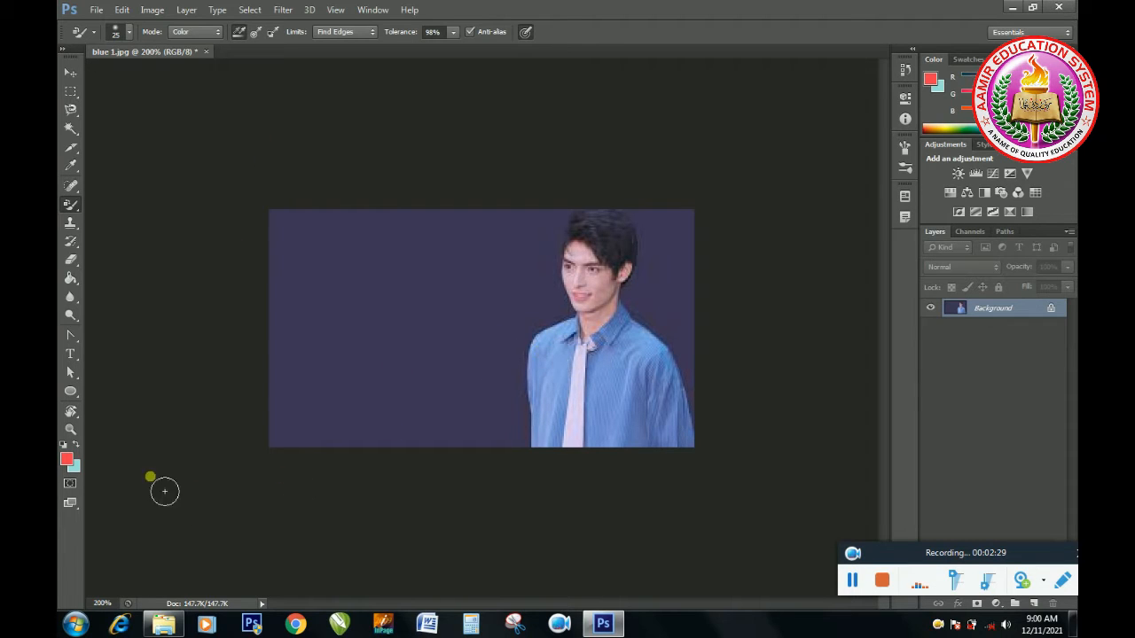
Step: Set the foreground colour to muted brown 6b5153 and recolour the man's whole blue shirt with the Color Replacement tool
click(68, 461)
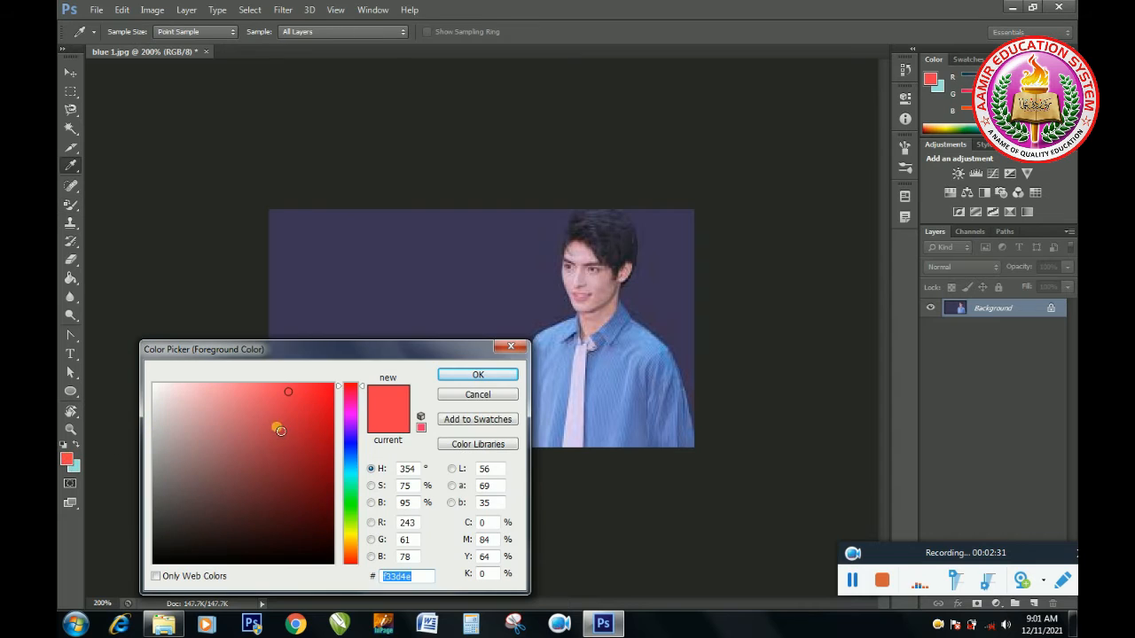
click(212, 468)
click(198, 491)
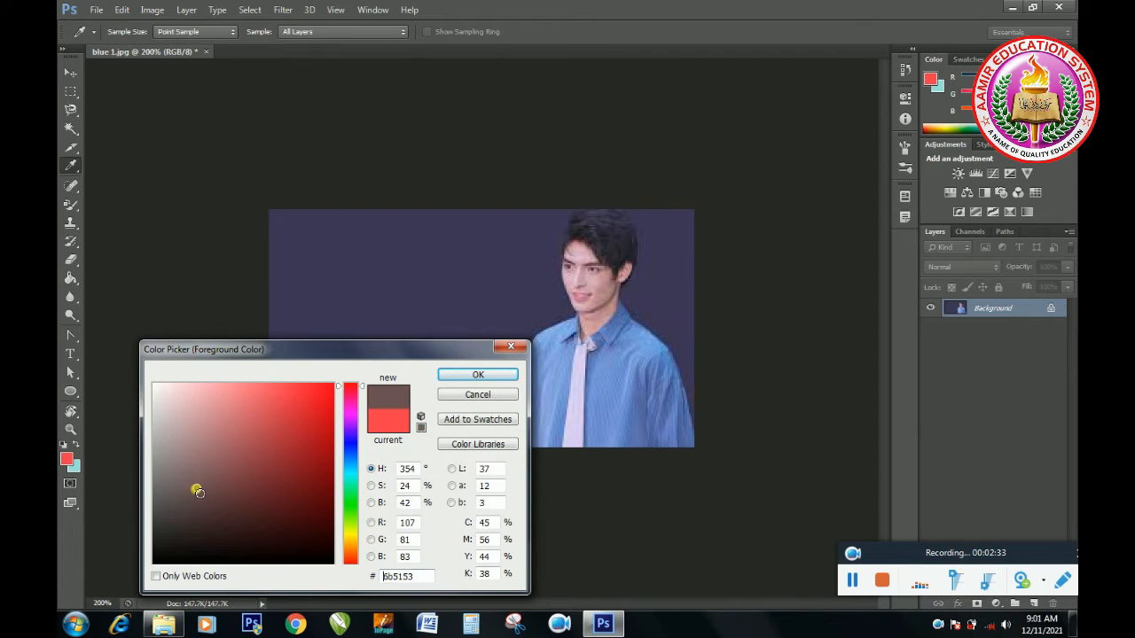
click(478, 375)
key(b)
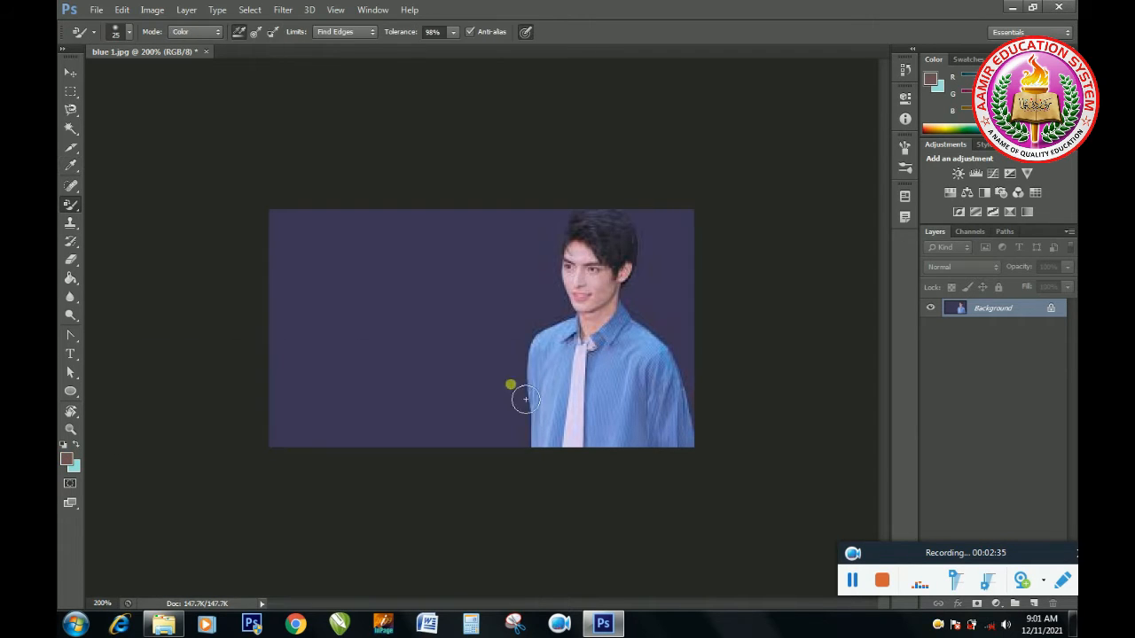
mouse_move(665, 371)
mouse_down()
mouse_move(636, 338)
mouse_move(668, 390)
mouse_move(686, 458)
mouse_move(685, 413)
mouse_move(645, 340)
mouse_move(625, 355)
mouse_move(615, 427)
mouse_move(624, 464)
mouse_move(646, 452)
mouse_move(653, 422)
mouse_move(640, 392)
mouse_move(663, 443)
mouse_up()
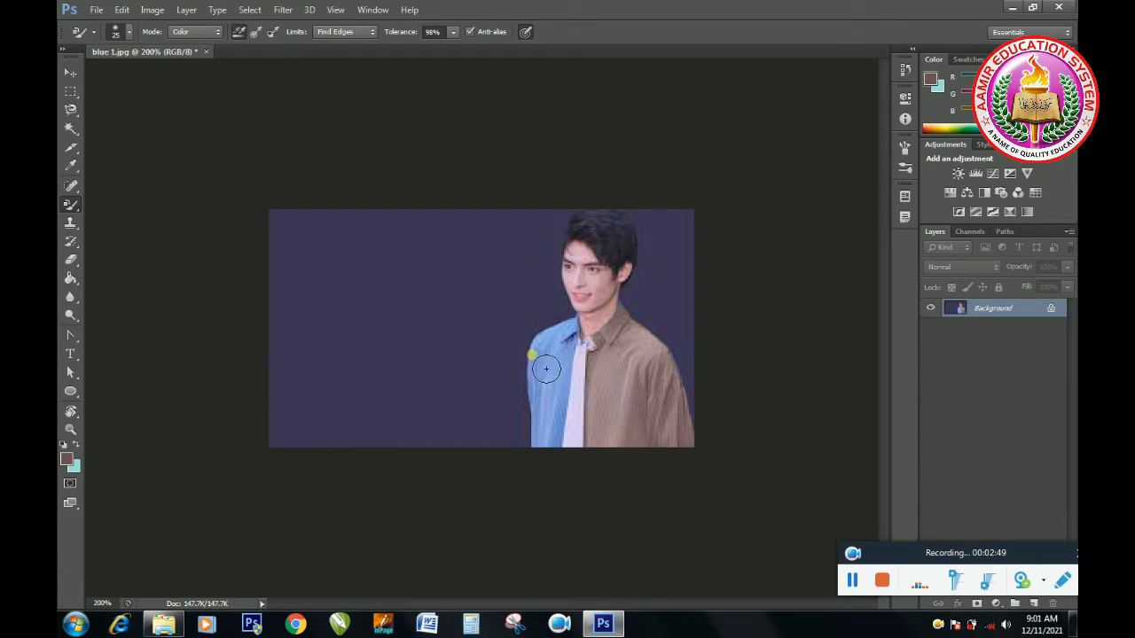
mouse_move(574, 350)
mouse_down()
mouse_move(559, 458)
mouse_move(555, 392)
mouse_move(582, 341)
mouse_move(544, 359)
mouse_move(522, 441)
mouse_move(547, 331)
mouse_move(543, 358)
mouse_move(560, 371)
mouse_move(545, 342)
mouse_move(493, 337)
mouse_move(446, 377)
mouse_move(459, 345)
mouse_move(533, 315)
mouse_up()
drag(426, 347, 470, 313)
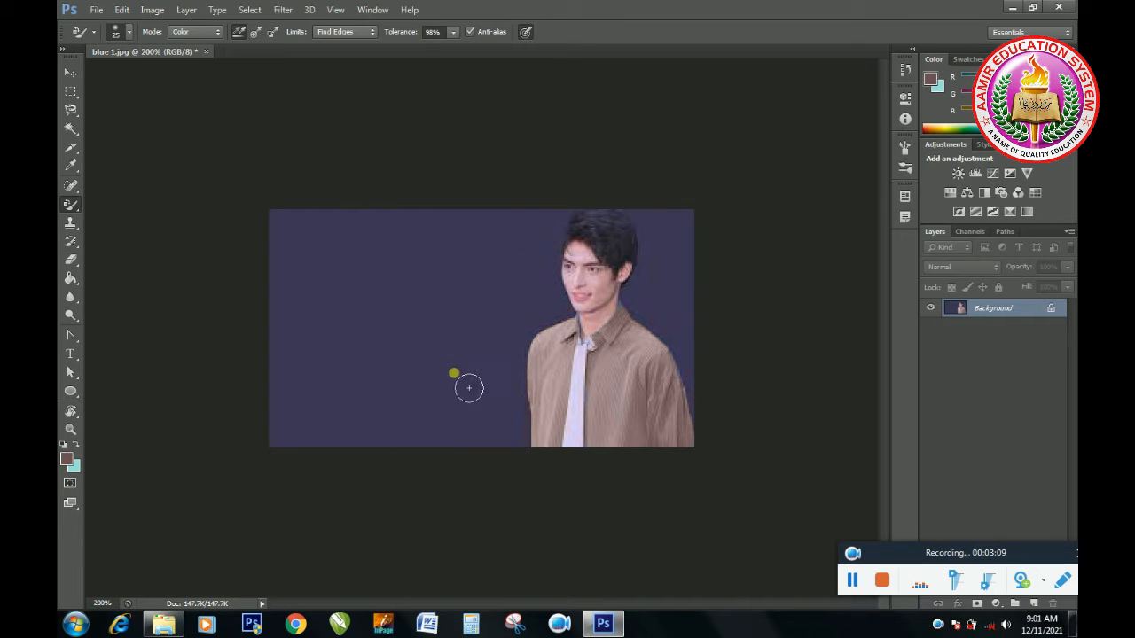
Step: Try continuous sampling in Color mode by painting brown over the tie and the backdrop, and undo the strokes
click(218, 34)
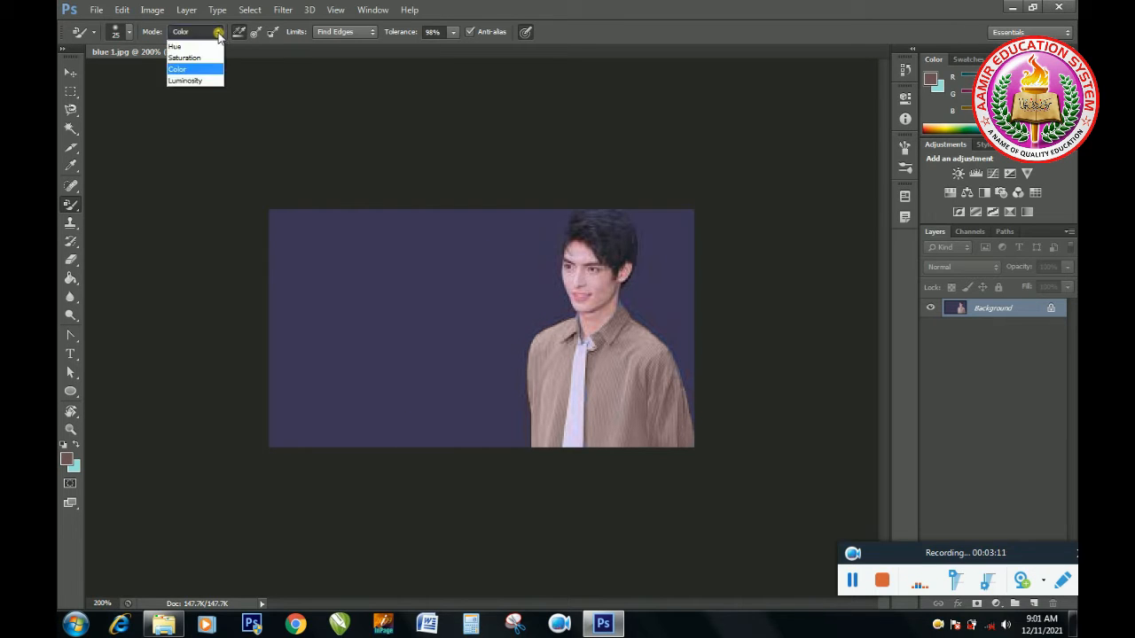
click(199, 70)
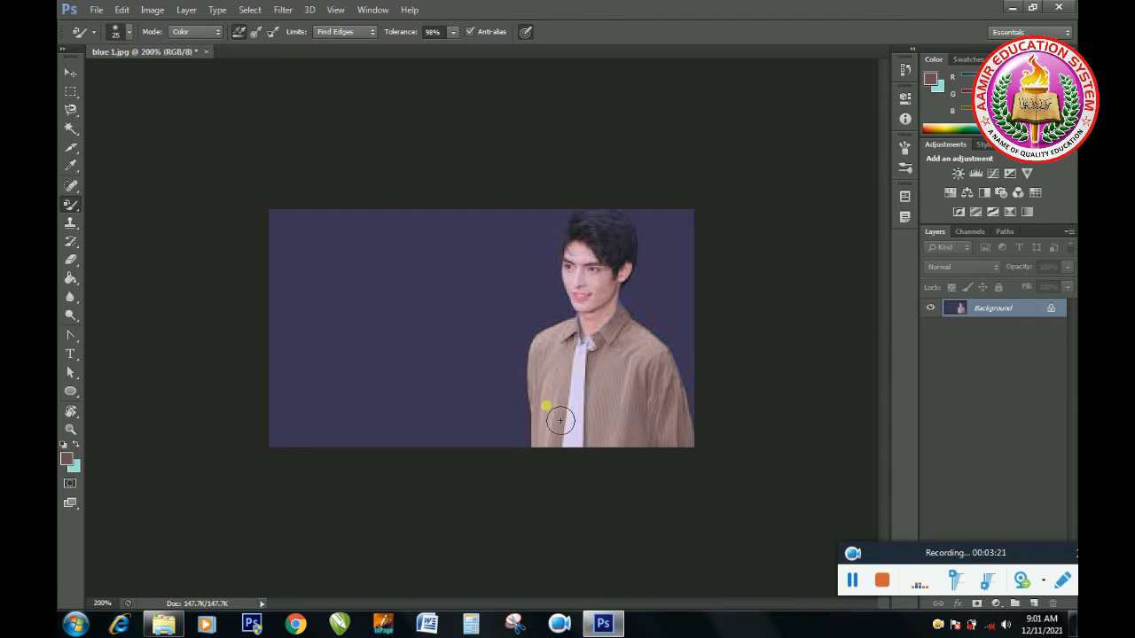
mouse_move(574, 365)
mouse_down()
mouse_move(546, 316)
mouse_move(513, 302)
mouse_move(452, 305)
mouse_move(418, 332)
mouse_move(536, 326)
mouse_move(476, 371)
mouse_up()
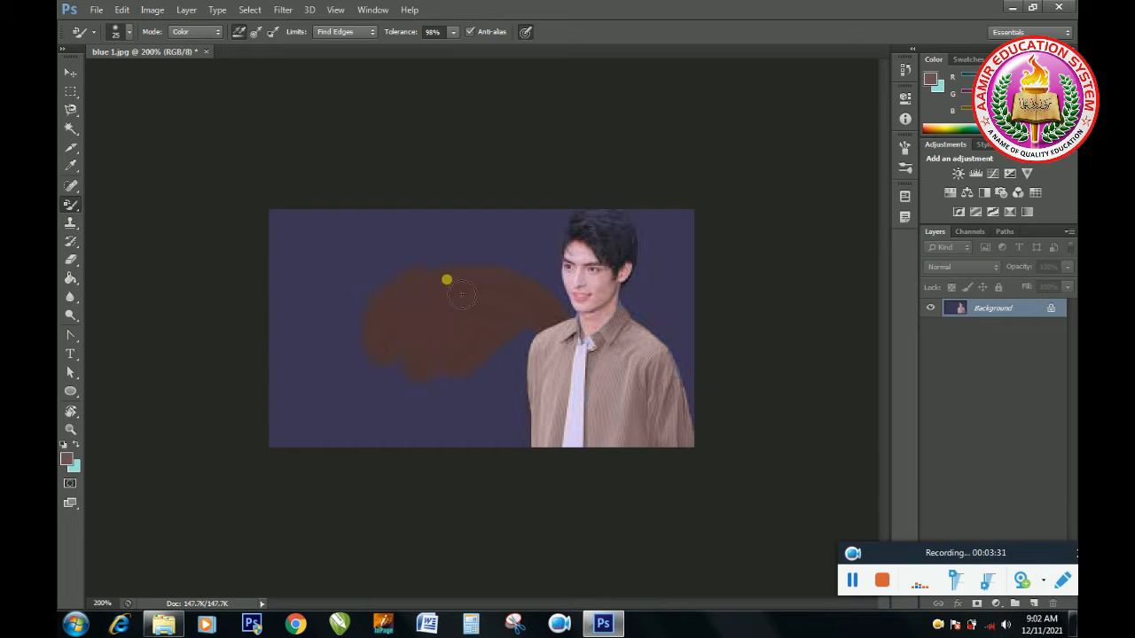
mouse_move(510, 300)
mouse_down()
mouse_move(544, 417)
mouse_move(552, 427)
mouse_move(570, 386)
mouse_move(558, 429)
mouse_move(576, 406)
mouse_move(504, 373)
mouse_up()
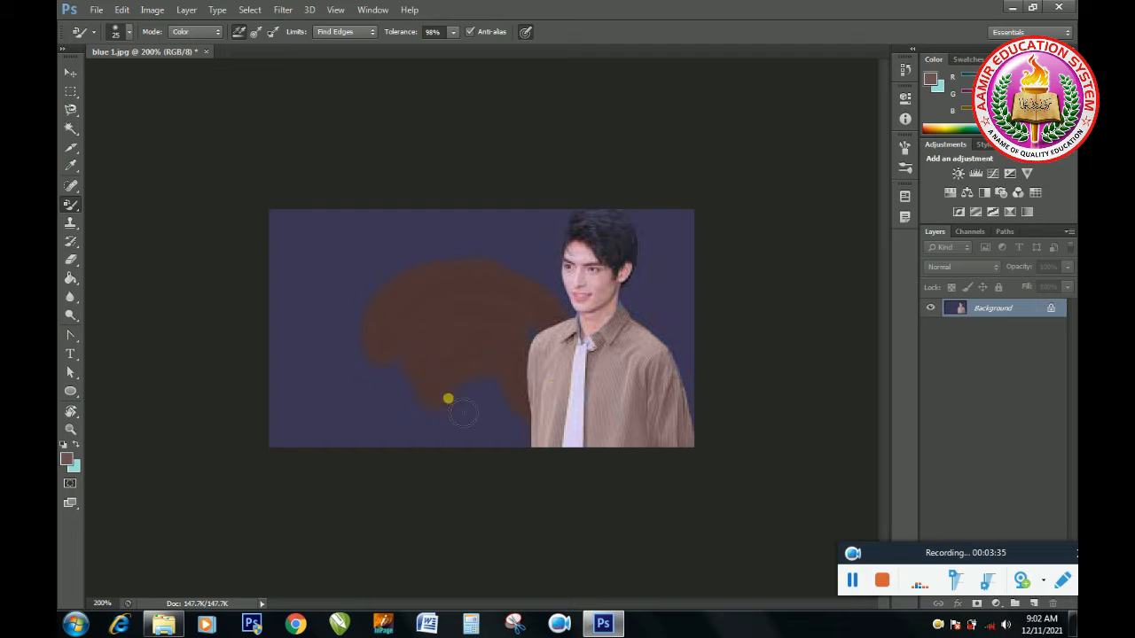
mouse_move(484, 416)
mouse_down()
mouse_move(507, 456)
mouse_move(525, 441)
mouse_up()
key(ctrl+z)
Step: Set the Color Replacement sampling to Once and the foreground colour to vivid blue 2c0ee2
click(255, 33)
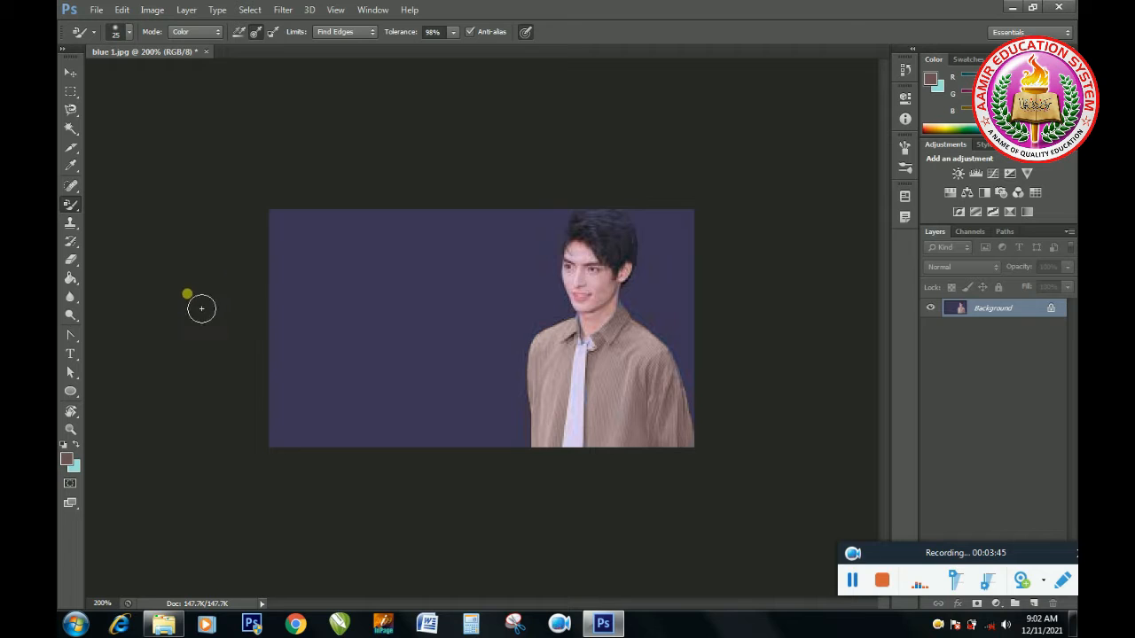
click(64, 459)
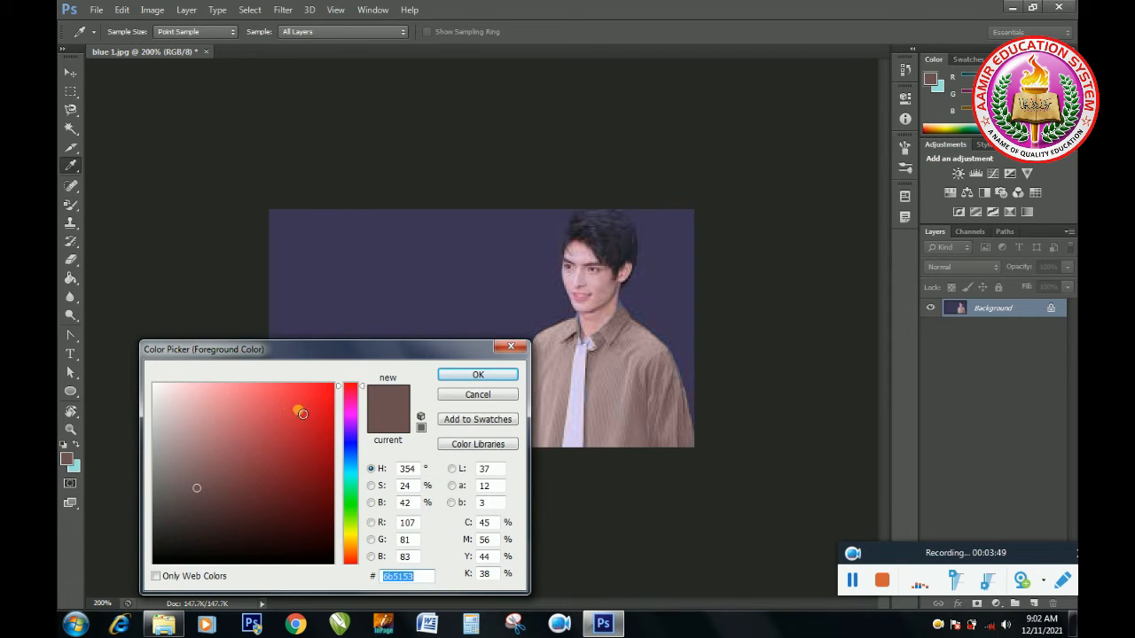
click(347, 441)
click(322, 403)
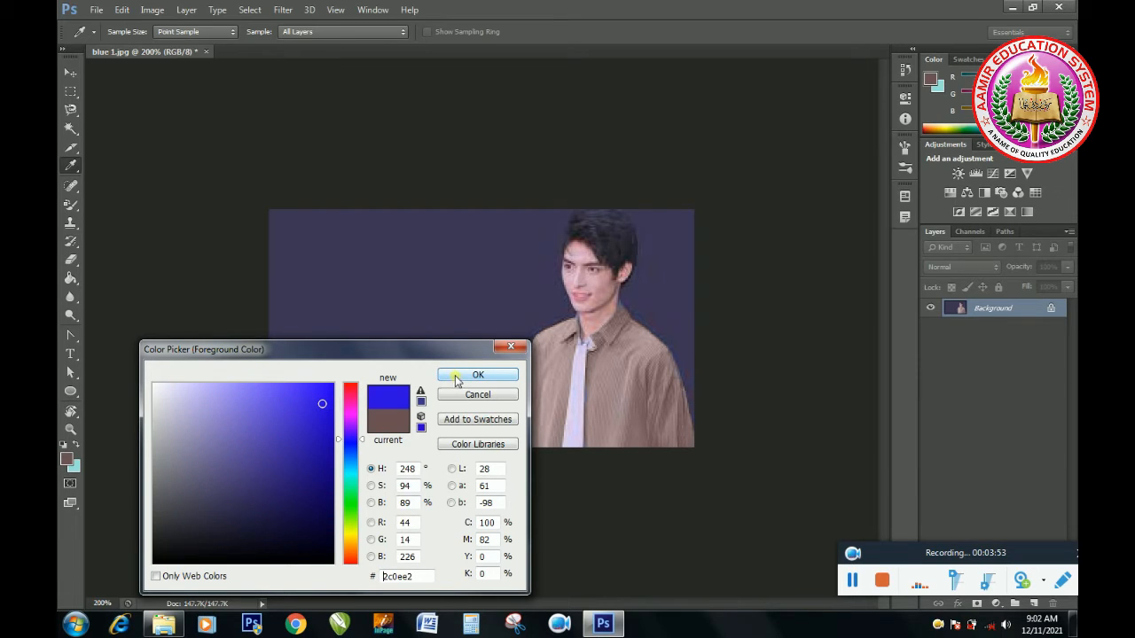
click(456, 379)
key(b)
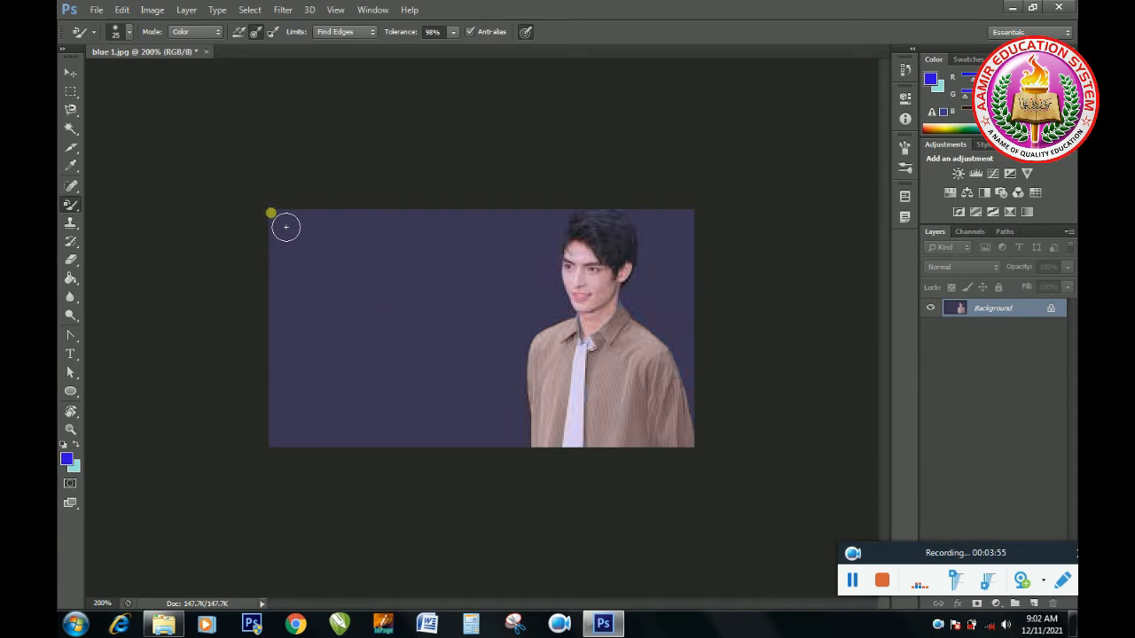
Step: Recolour the whole backdrop around the man with the vivid blue using the Color Replacement tool
mouse_move(286, 227)
mouse_down()
mouse_move(308, 293)
mouse_move(285, 432)
mouse_move(295, 450)
mouse_move(314, 449)
mouse_move(334, 361)
mouse_move(315, 235)
mouse_move(377, 252)
mouse_move(394, 241)
mouse_move(357, 231)
mouse_move(487, 238)
mouse_up()
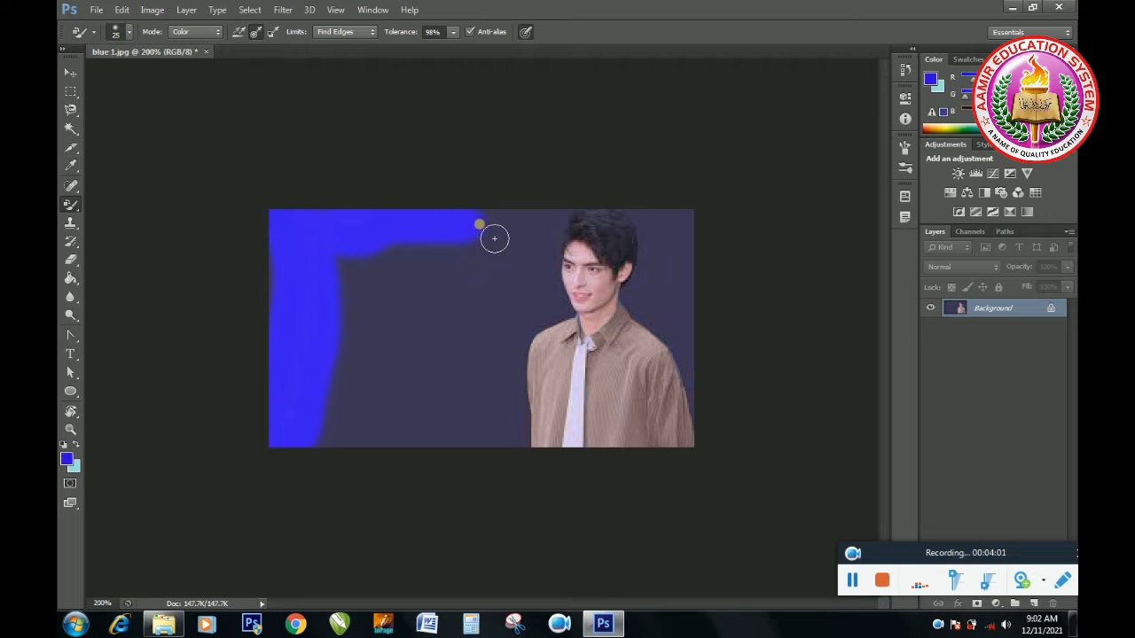
mouse_move(426, 273)
mouse_down()
mouse_move(372, 423)
mouse_move(344, 442)
mouse_move(397, 334)
mouse_move(395, 275)
mouse_move(356, 311)
mouse_move(350, 392)
mouse_move(411, 272)
mouse_move(390, 275)
mouse_move(484, 275)
mouse_move(560, 228)
mouse_move(548, 252)
mouse_move(560, 316)
mouse_move(512, 353)
mouse_move(479, 406)
mouse_move(544, 293)
mouse_move(453, 387)
mouse_move(510, 307)
mouse_move(415, 373)
mouse_move(487, 273)
mouse_move(395, 339)
mouse_move(516, 229)
mouse_move(467, 416)
mouse_move(475, 438)
mouse_move(524, 452)
mouse_move(519, 381)
mouse_move(463, 456)
mouse_move(405, 441)
mouse_move(466, 406)
mouse_move(379, 455)
mouse_move(385, 433)
mouse_move(446, 394)
mouse_move(428, 403)
mouse_move(389, 391)
mouse_move(502, 345)
mouse_move(531, 359)
mouse_move(568, 324)
mouse_move(534, 462)
mouse_move(476, 453)
mouse_up()
mouse_move(679, 297)
mouse_down()
mouse_move(654, 307)
mouse_move(682, 332)
mouse_move(716, 410)
mouse_move(701, 272)
mouse_move(684, 301)
mouse_move(699, 274)
mouse_move(683, 225)
mouse_move(666, 246)
mouse_move(662, 225)
mouse_up()
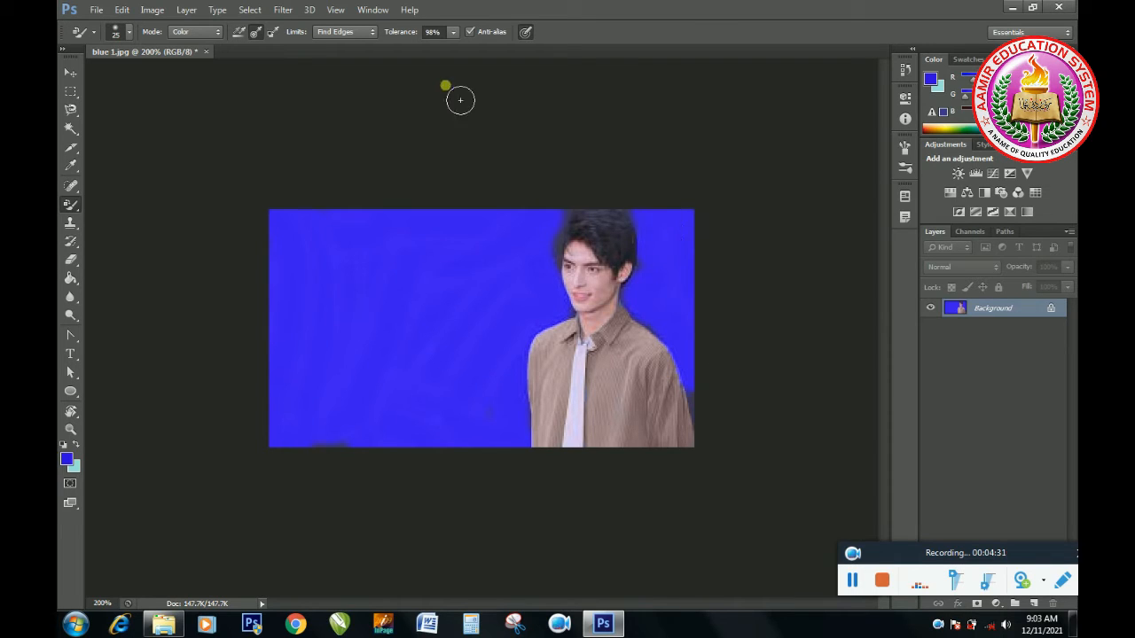
Step: Set the Color Replacement sampling to Background Swatch and the limits to Discontiguous
click(272, 35)
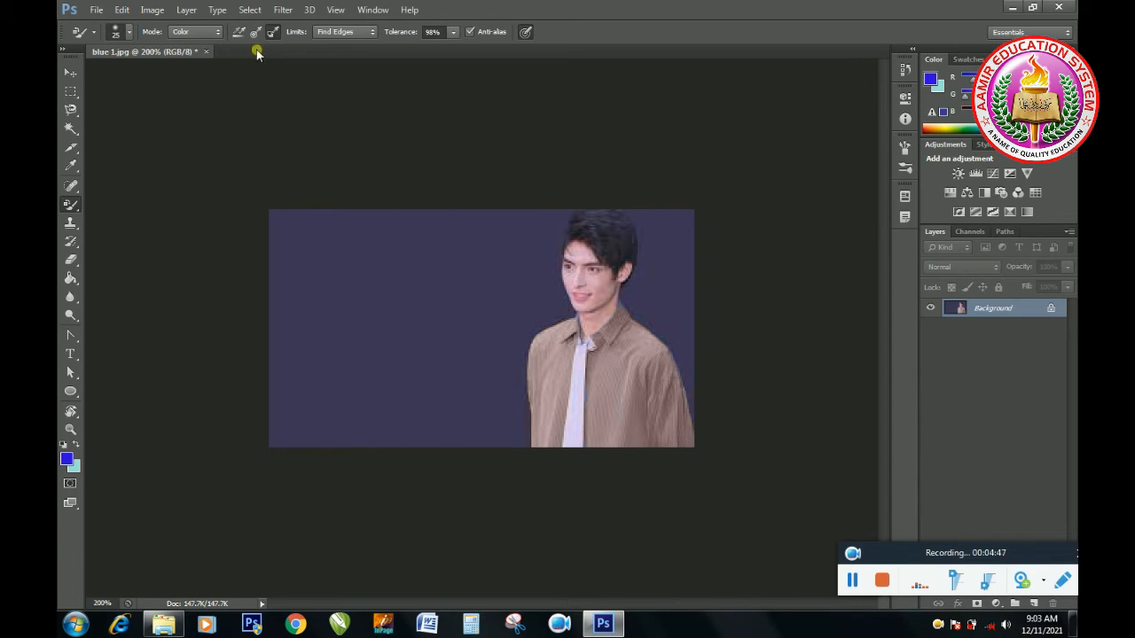
click(372, 34)
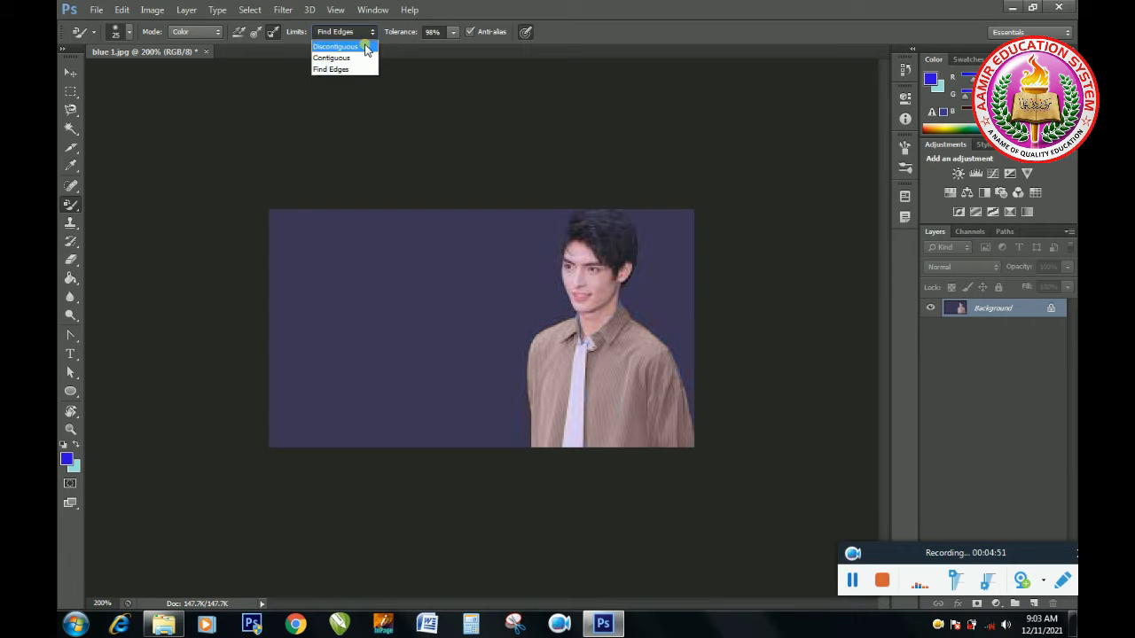
click(366, 47)
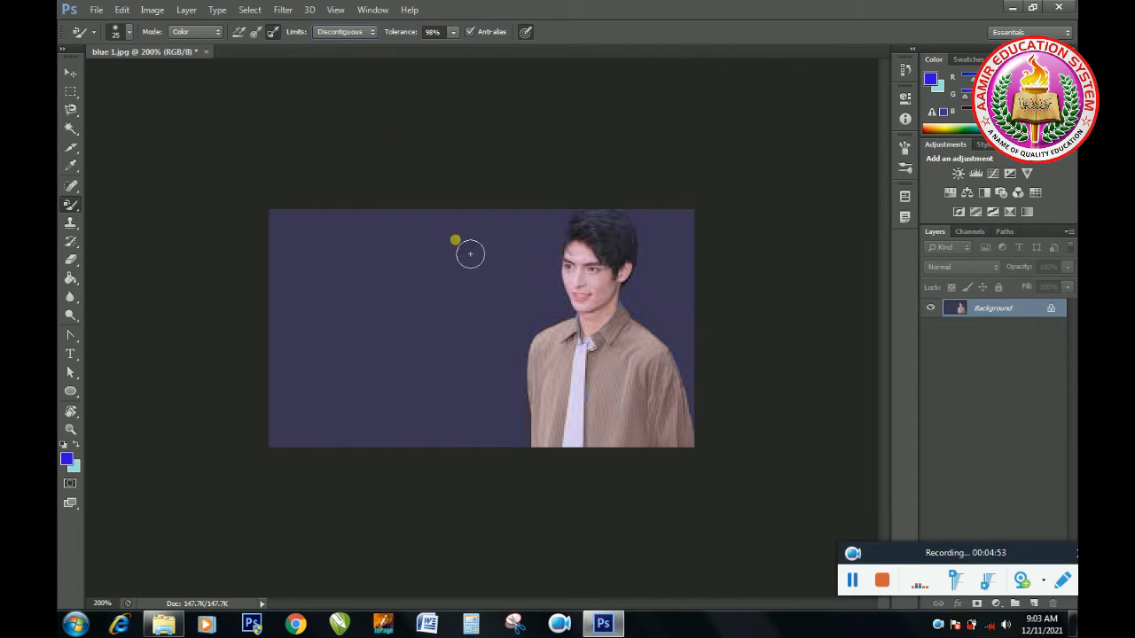
Step: Enlarge the photo to 300% and set the foreground colour to bright purple d010f3
click(71, 429)
alt+click(484, 325)
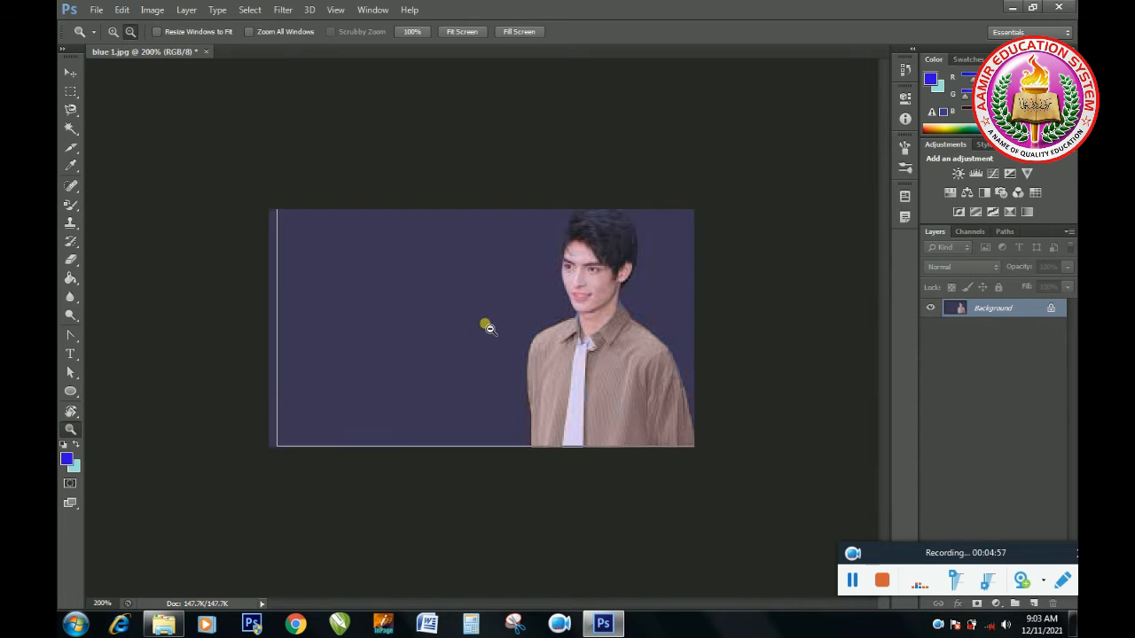
click(113, 31)
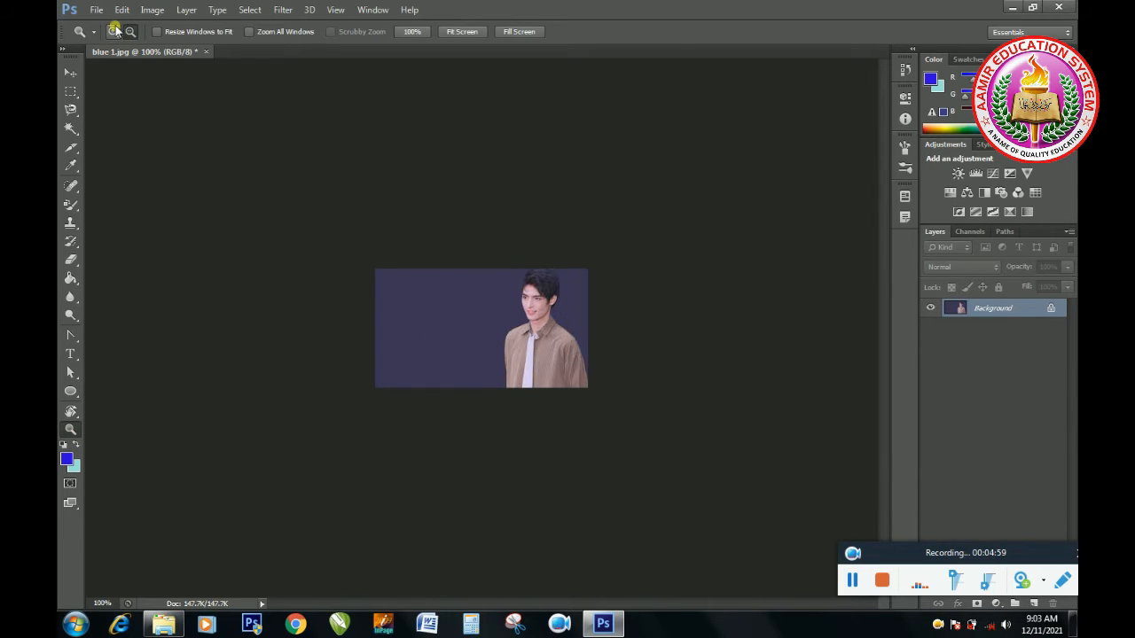
click(536, 329)
click(534, 328)
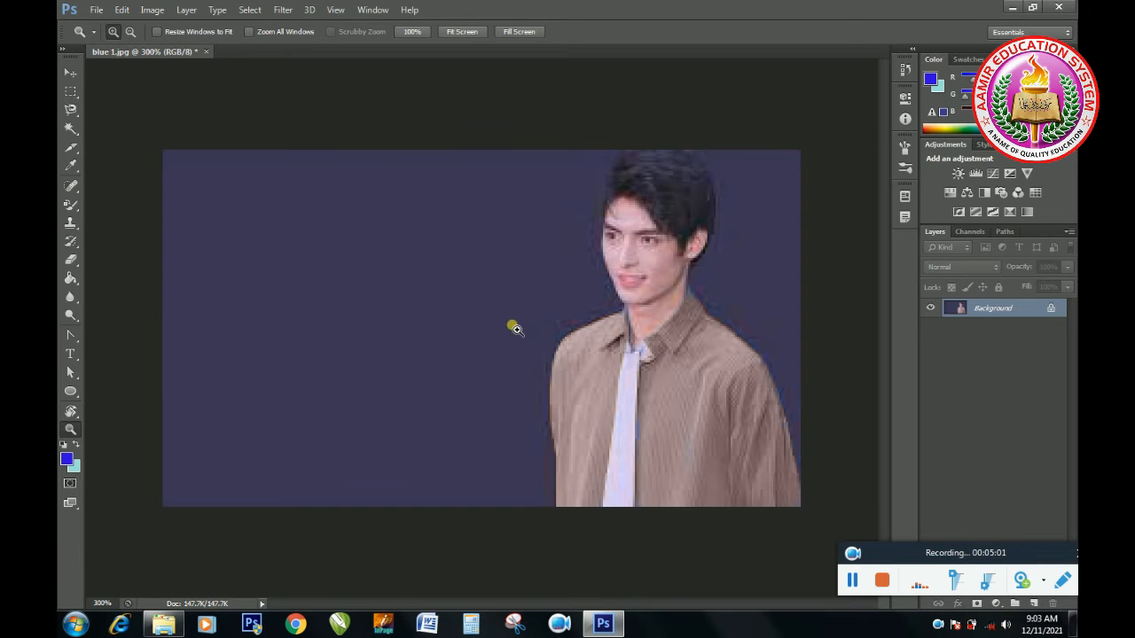
click(66, 461)
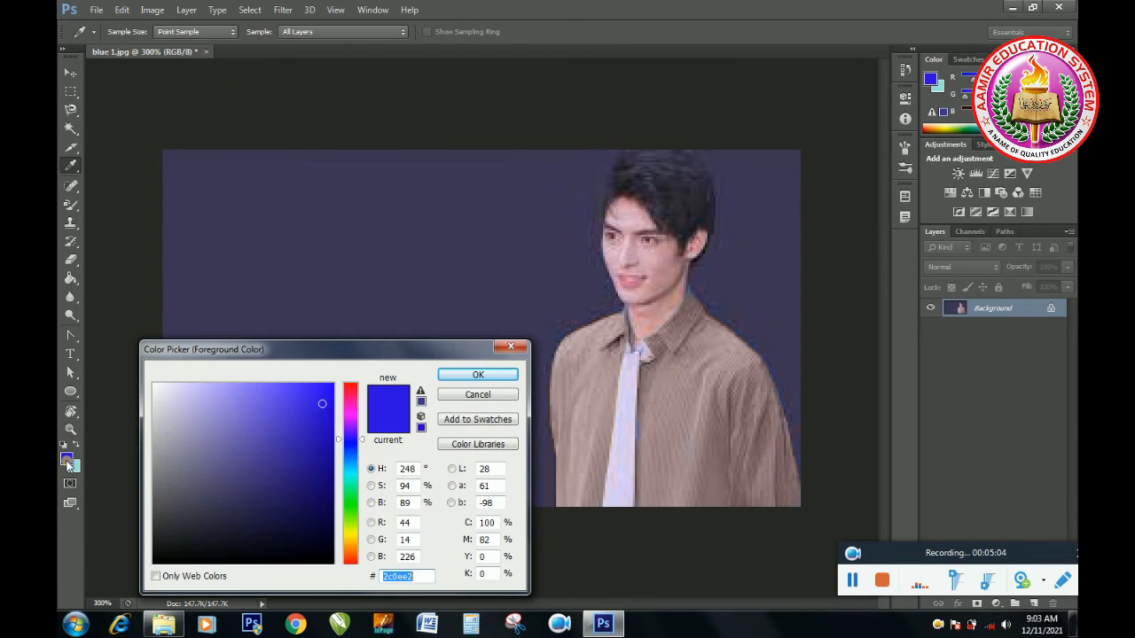
click(309, 409)
drag(318, 428, 317, 471)
click(349, 412)
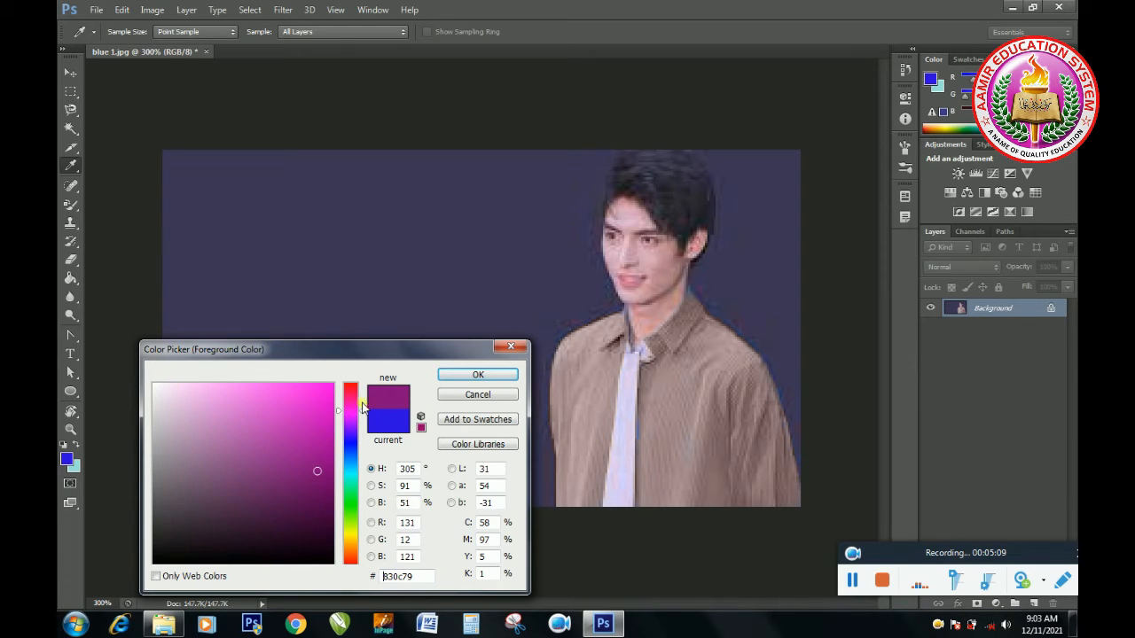
click(346, 418)
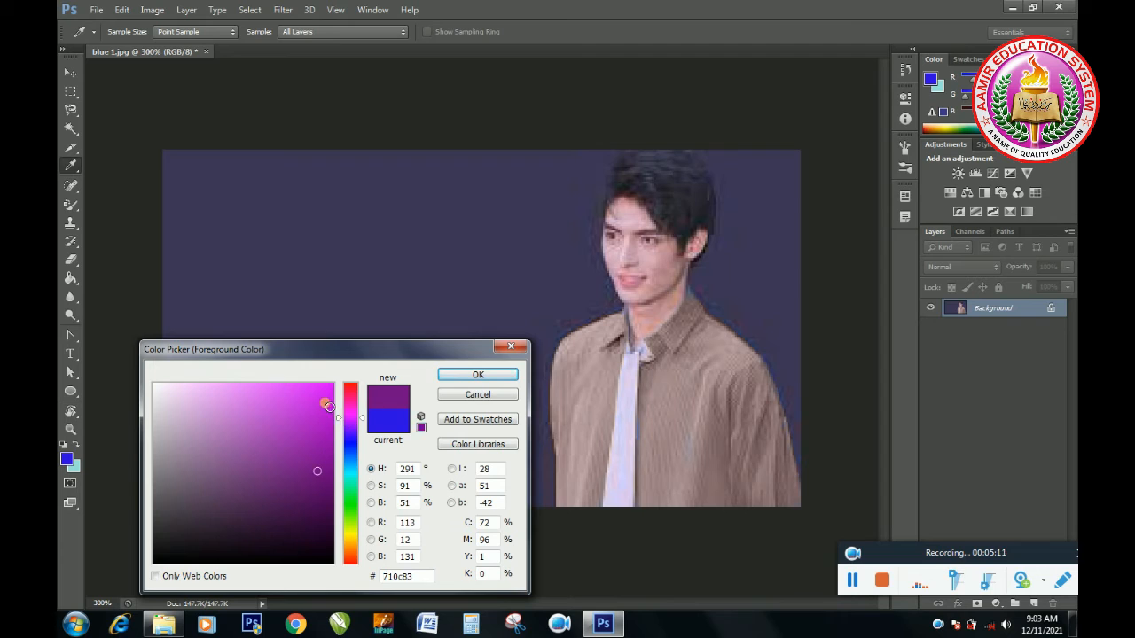
click(330, 411)
click(479, 375)
key(z)
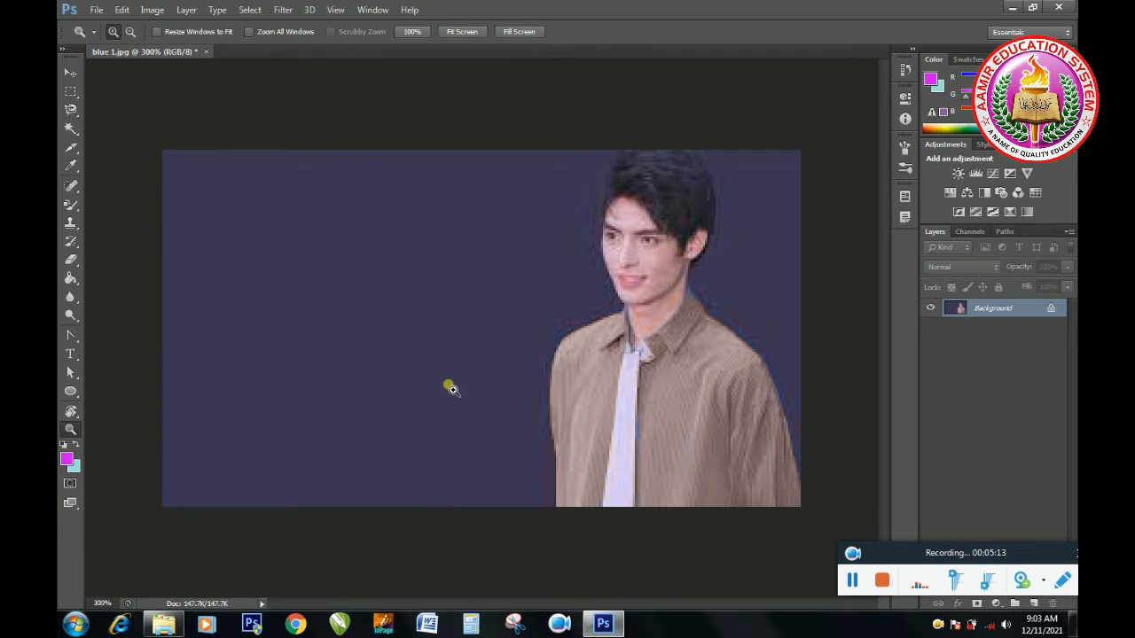
Step: Reactivate the Color Replacement tool and reduce its brush size to 10
click(73, 206)
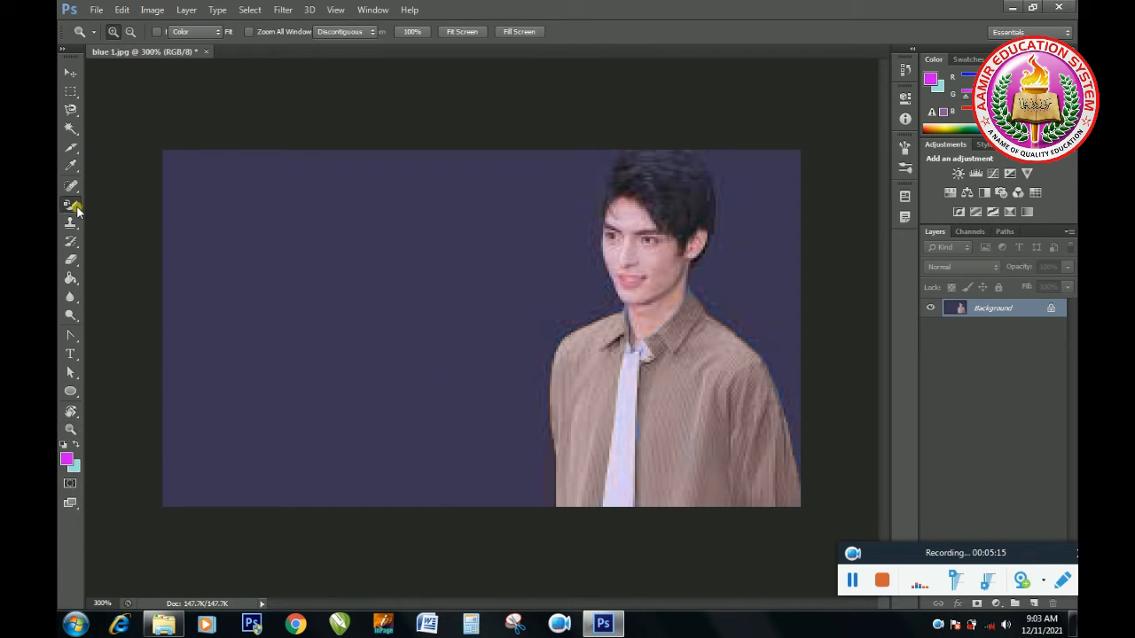
right_click(76, 209)
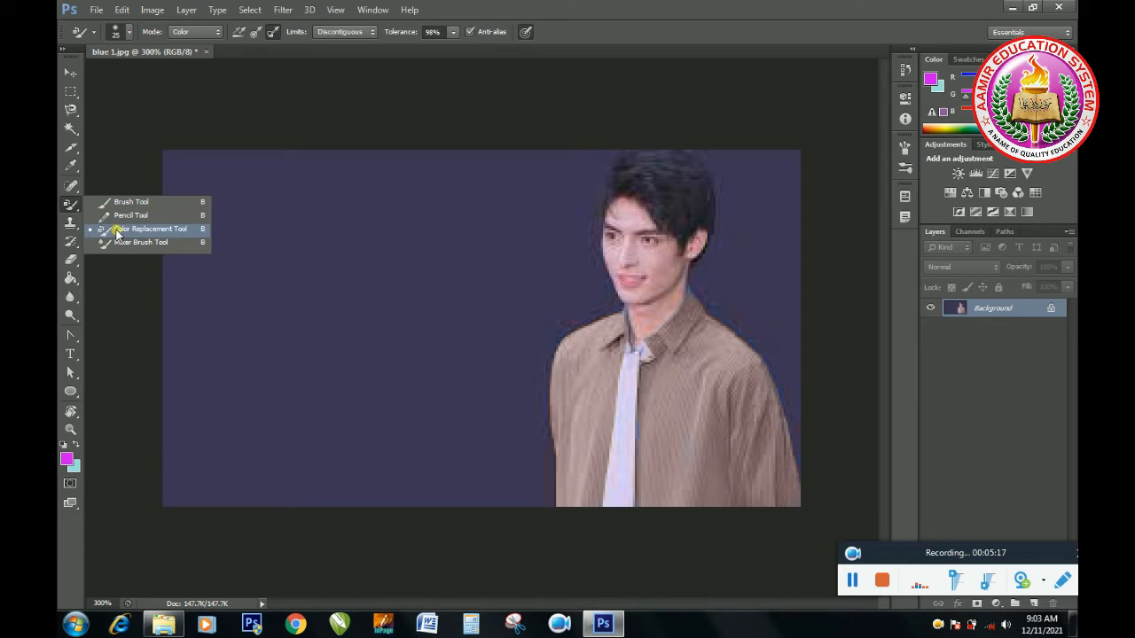
click(117, 233)
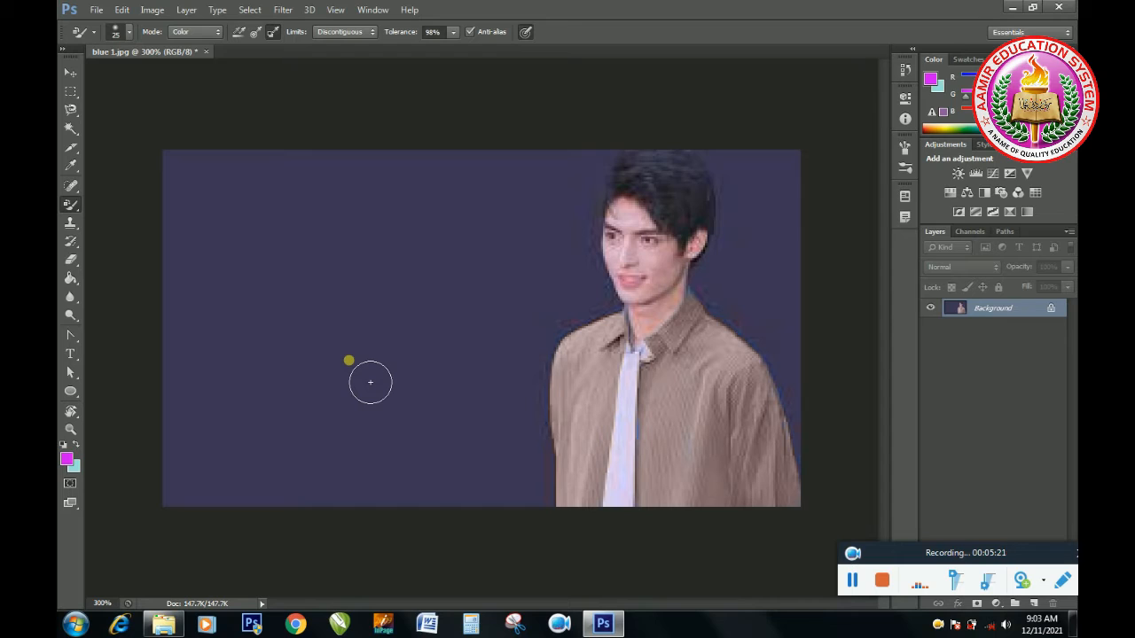
key(bracketleft)
Step: Paint the man's cheek purple with the limits kept at Discontiguous
click(372, 32)
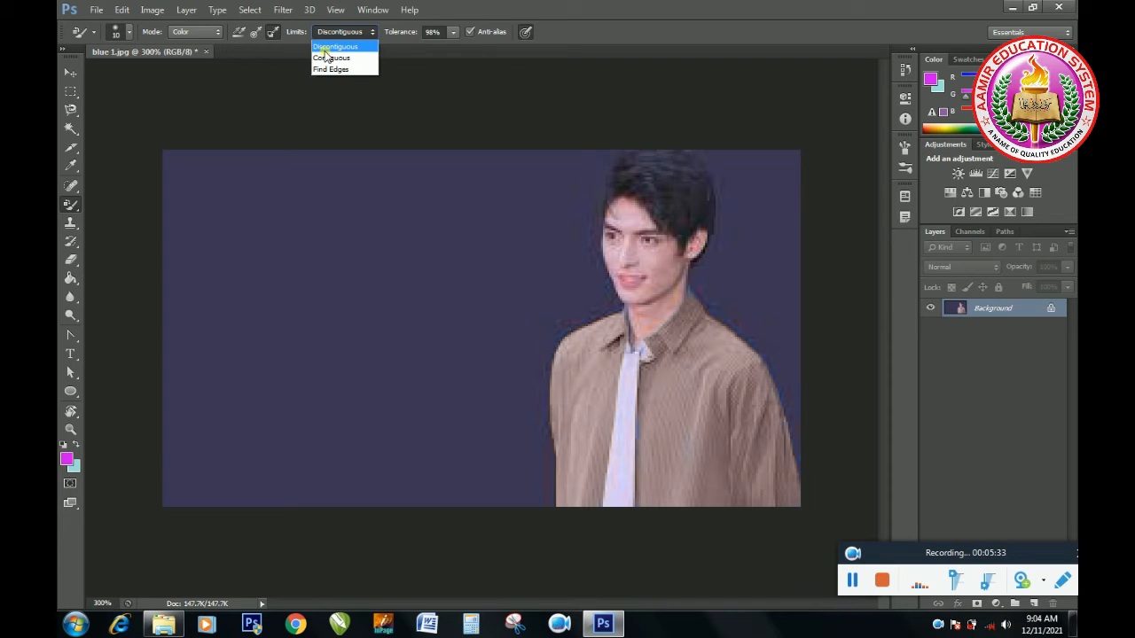
click(228, 33)
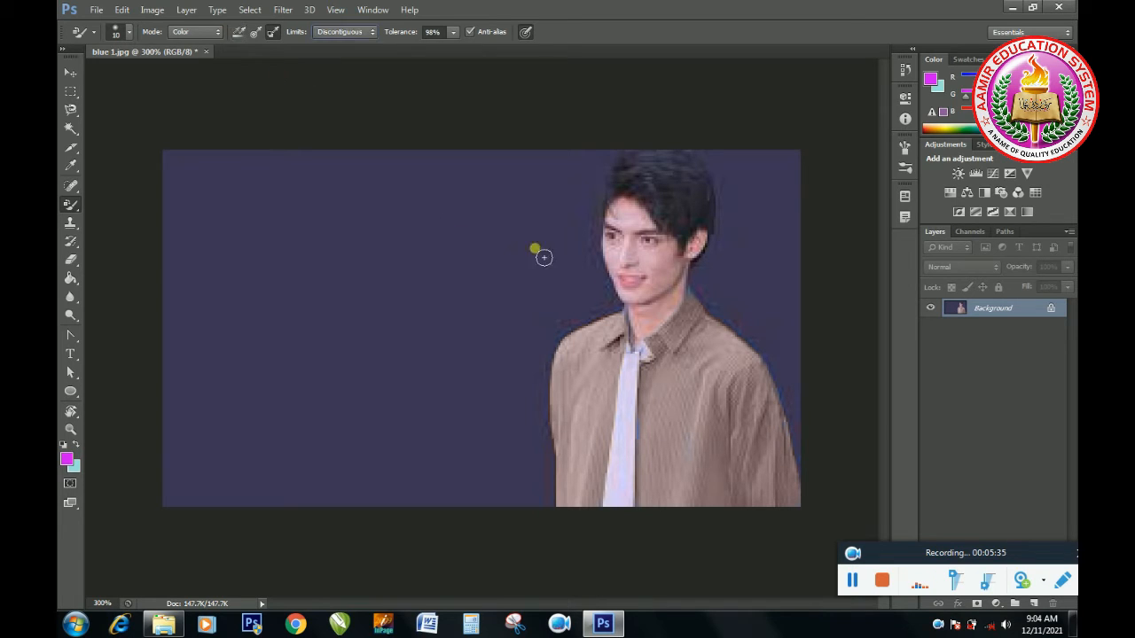
mouse_move(648, 267)
mouse_down()
mouse_move(656, 298)
mouse_move(673, 271)
mouse_move(654, 272)
mouse_move(652, 258)
mouse_move(648, 270)
mouse_move(676, 271)
mouse_move(667, 293)
mouse_move(661, 262)
mouse_move(672, 268)
mouse_move(667, 284)
mouse_move(669, 274)
mouse_up()
mouse_move(674, 267)
mouse_down()
mouse_move(656, 275)
mouse_move(663, 292)
mouse_up()
Step: Switch the limits to Contiguous and paint purple over the man's cheek again
click(371, 33)
click(369, 53)
mouse_move(664, 266)
mouse_down()
mouse_move(667, 275)
mouse_move(654, 268)
mouse_move(664, 259)
mouse_move(679, 277)
mouse_move(669, 292)
mouse_move(676, 276)
mouse_up()
Step: Switch the limits to Find Edges and paint purple across the man's face
click(372, 34)
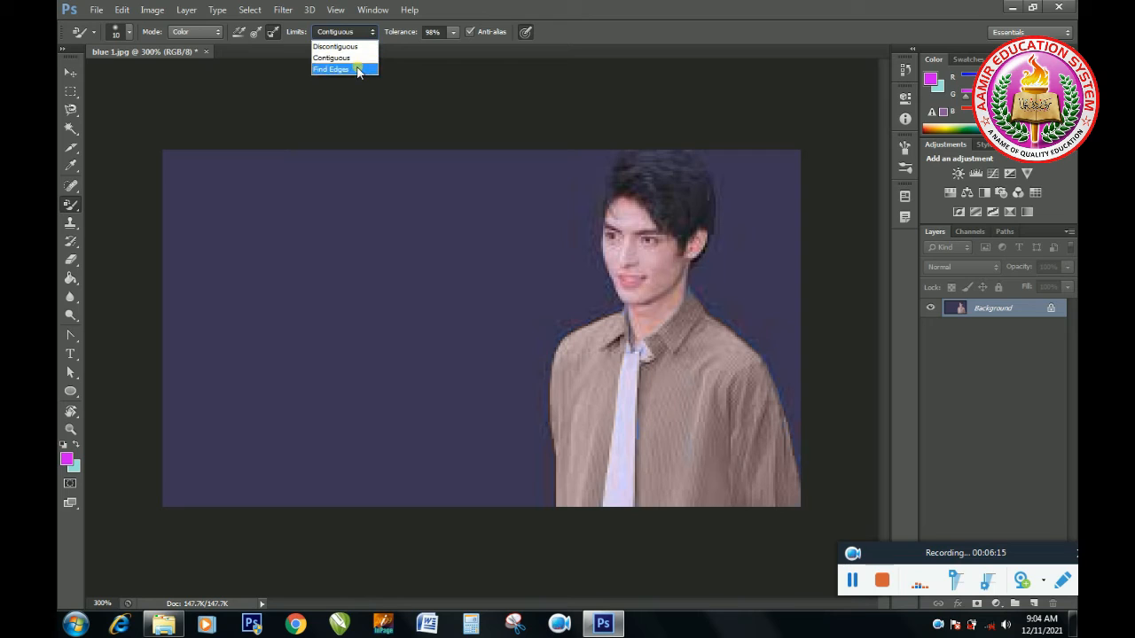
click(358, 70)
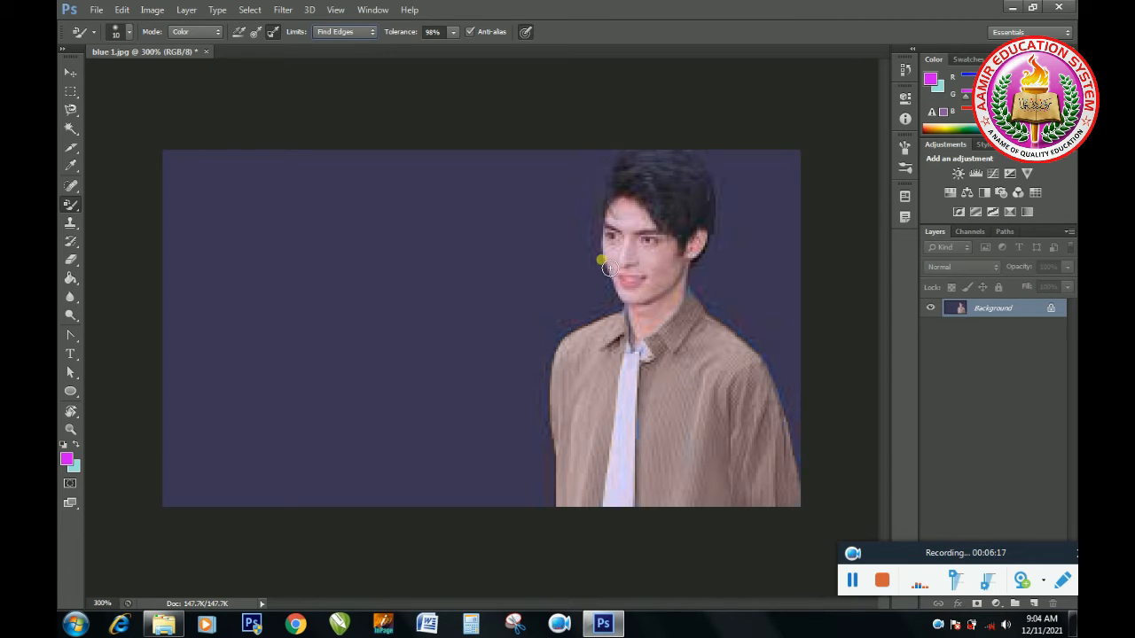
mouse_move(617, 258)
mouse_down()
mouse_move(621, 284)
mouse_move(617, 264)
mouse_move(654, 254)
mouse_move(662, 275)
mouse_up()
Step: Lower the Color Replacement tolerance to 1% and paint over the man's cheek with purple
click(453, 34)
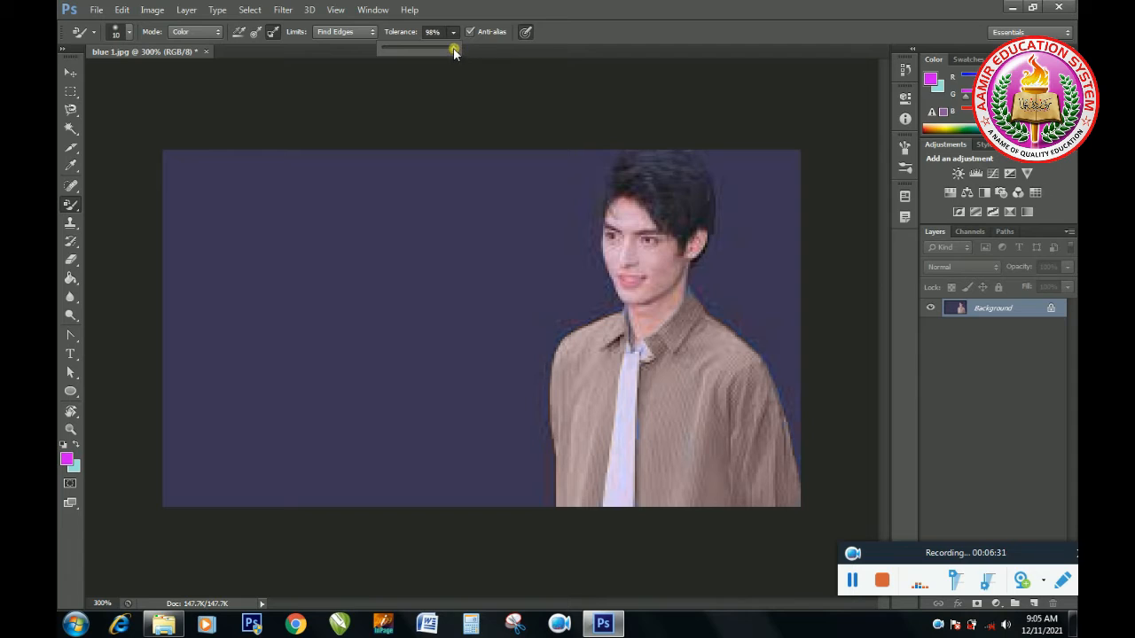
drag(449, 51, 399, 46)
mouse_move(648, 258)
mouse_down()
mouse_move(664, 301)
mouse_move(671, 273)
mouse_up()
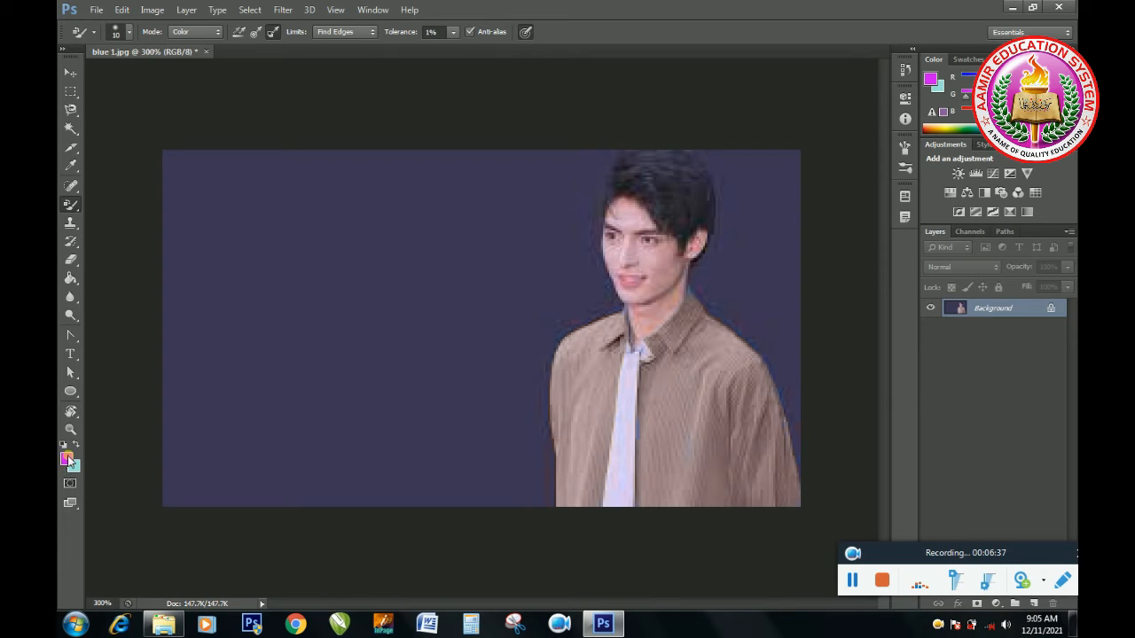
Step: Change the foreground colour to red e10505 for the Color Replacement tool
click(68, 459)
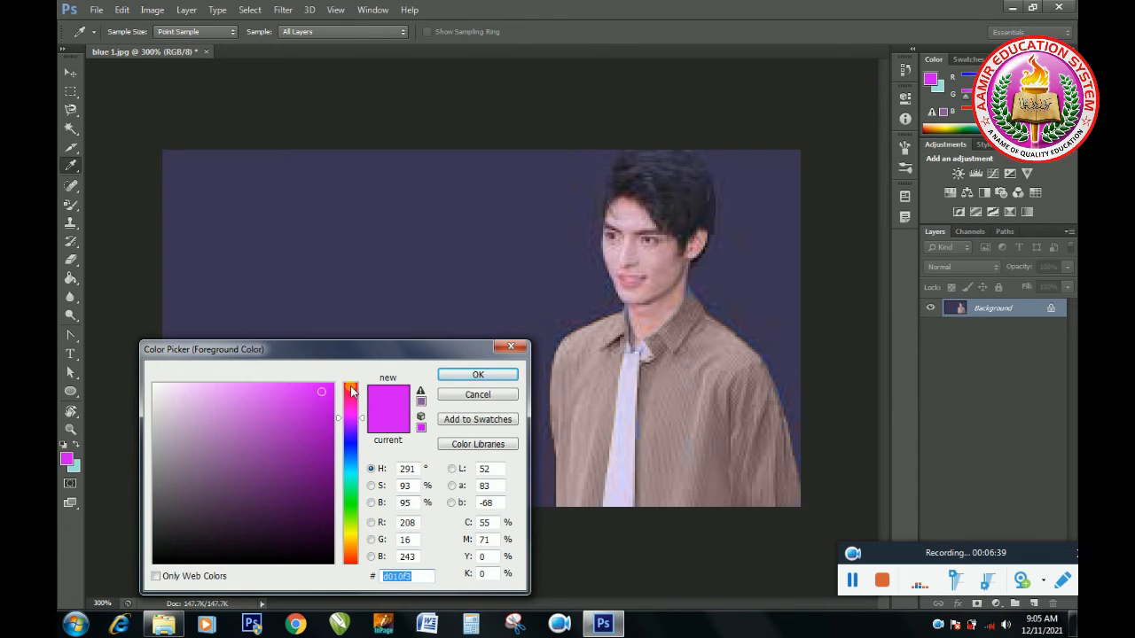
drag(352, 391, 351, 382)
click(477, 374)
key(b)
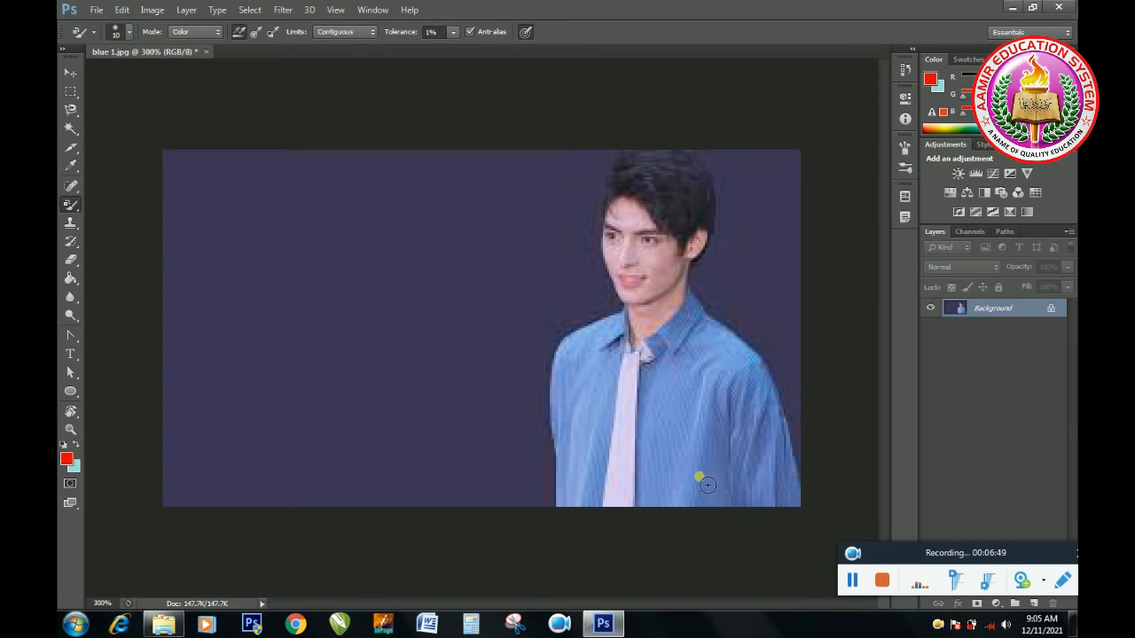
Step: Set the foreground colour to brighter red f20a0a and paint strokes over the chest of the blue shirt at 1% tolerance
click(67, 459)
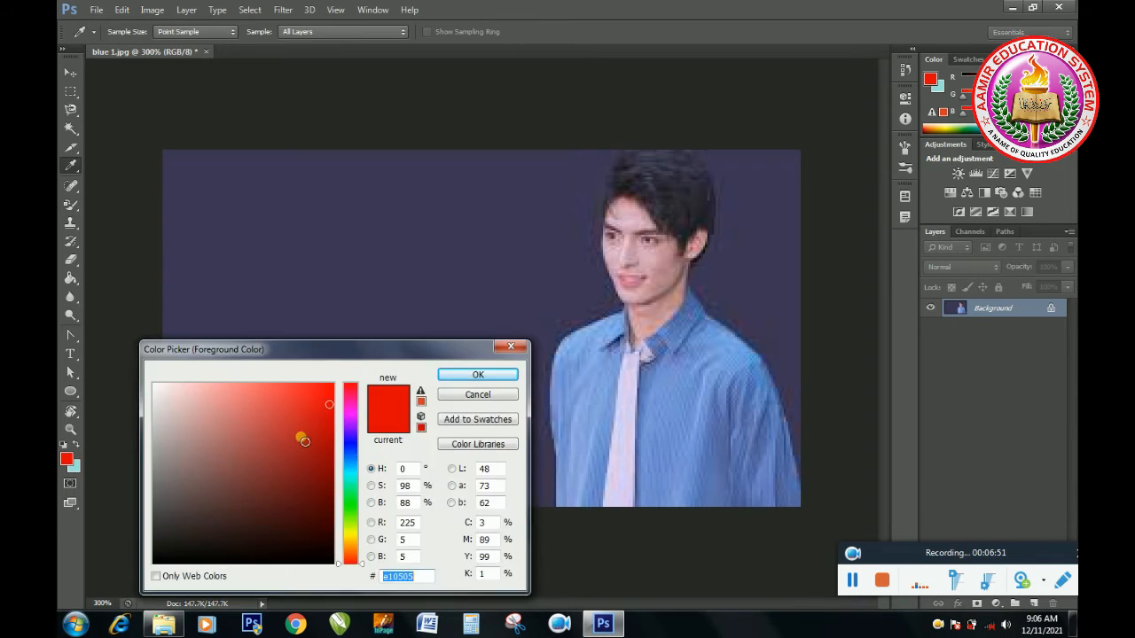
click(325, 392)
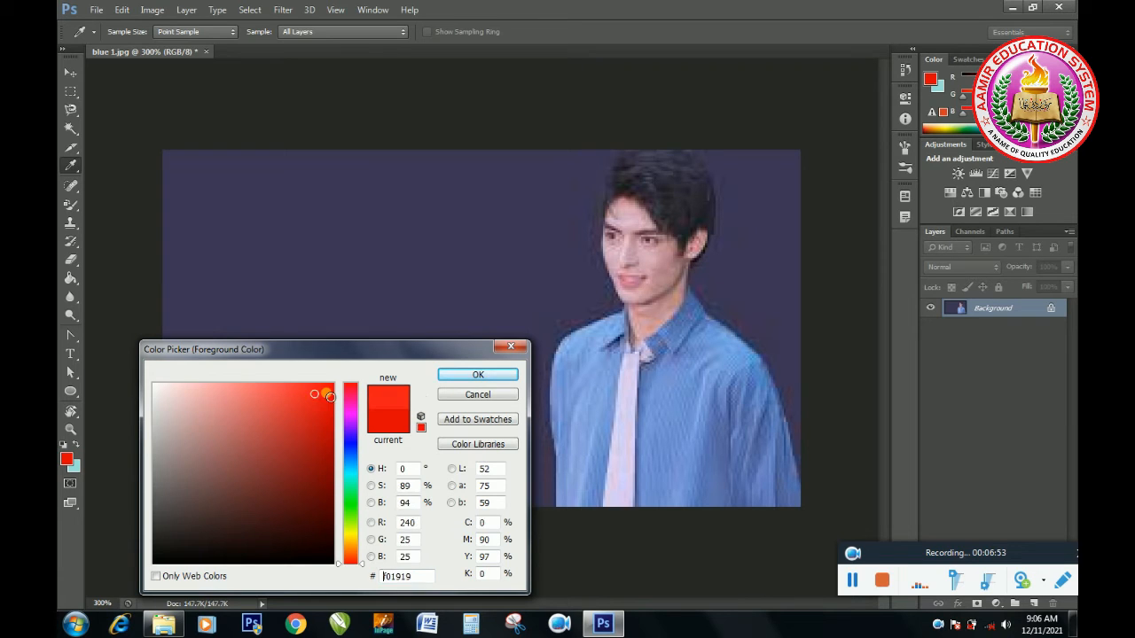
click(478, 375)
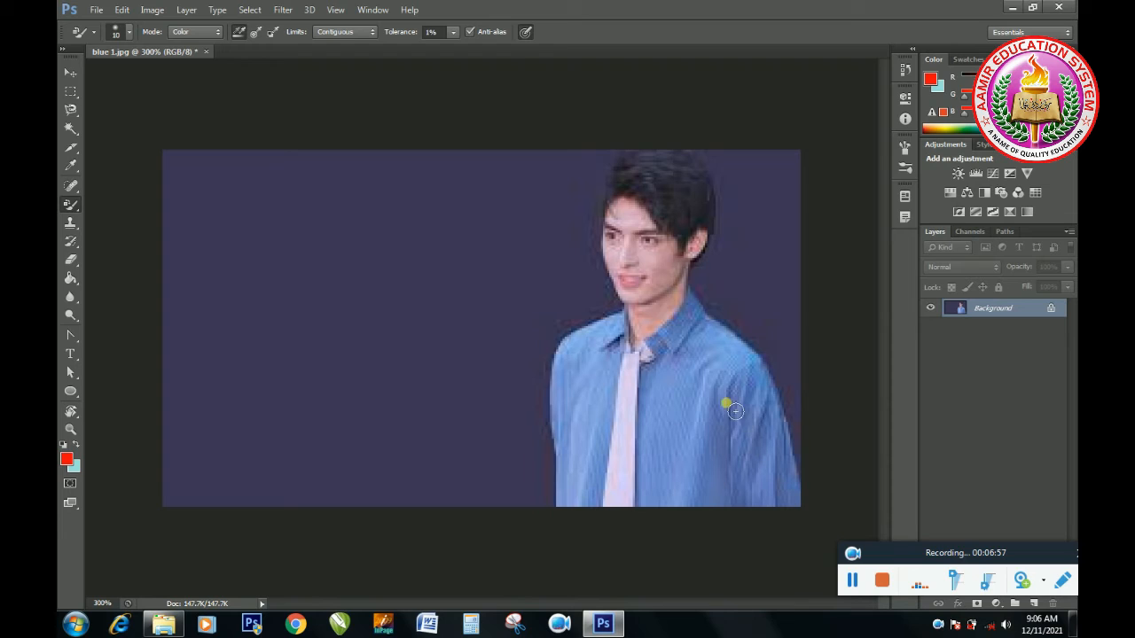
mouse_move(713, 392)
mouse_down()
mouse_move(694, 451)
mouse_move(707, 397)
mouse_move(705, 454)
mouse_move(702, 391)
mouse_move(674, 451)
mouse_move(686, 387)
mouse_move(687, 417)
mouse_move(710, 394)
mouse_move(698, 484)
mouse_move(735, 421)
mouse_move(712, 461)
mouse_up()
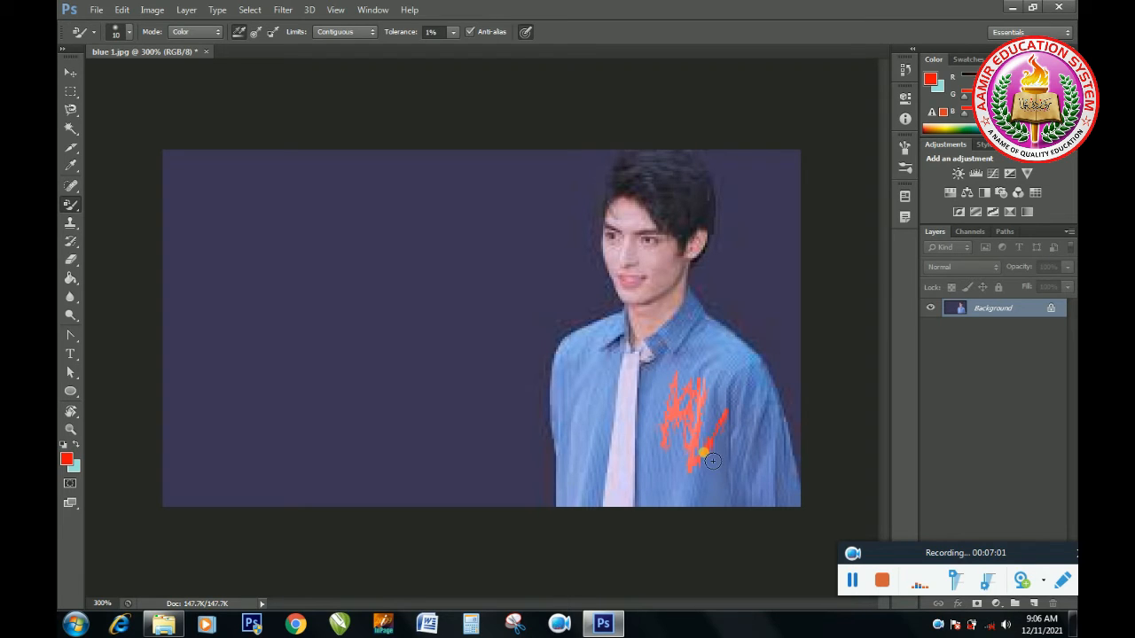
Step: Raise the Color Replacement tolerance to 97%, paint red over the shirt half nearest the open backdrop, and undo the red strokes
click(453, 33)
drag(450, 51, 514, 47)
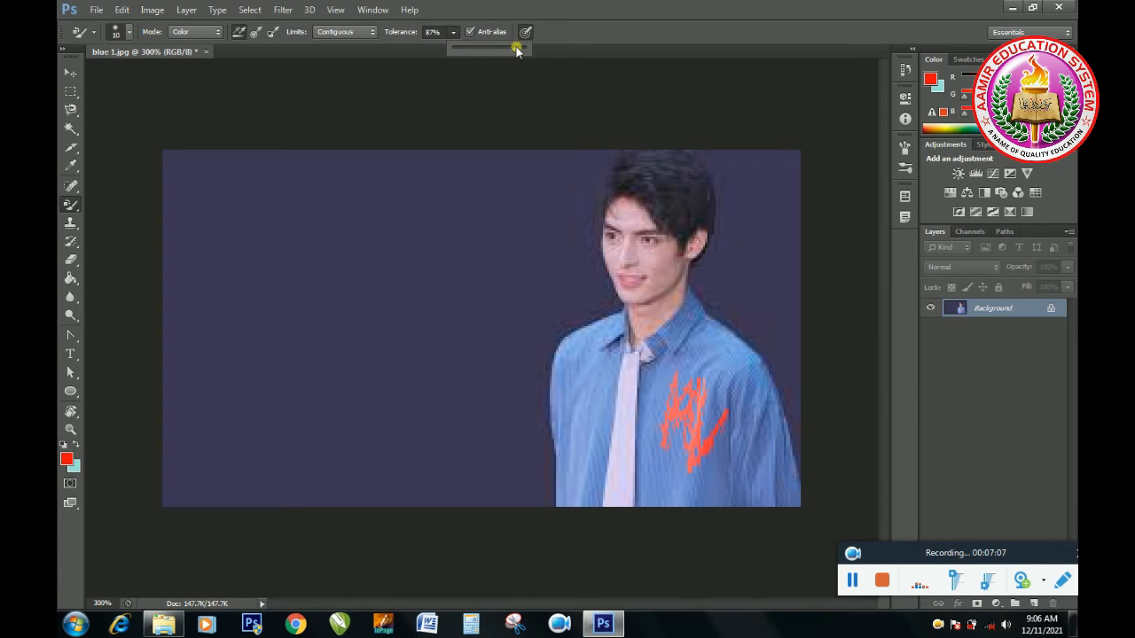
click(596, 423)
mouse_move(597, 423)
mouse_down()
mouse_move(623, 398)
mouse_move(618, 340)
mouse_move(571, 366)
mouse_move(563, 390)
mouse_move(581, 472)
mouse_move(570, 484)
mouse_move(591, 452)
mouse_move(596, 480)
mouse_move(611, 404)
mouse_up()
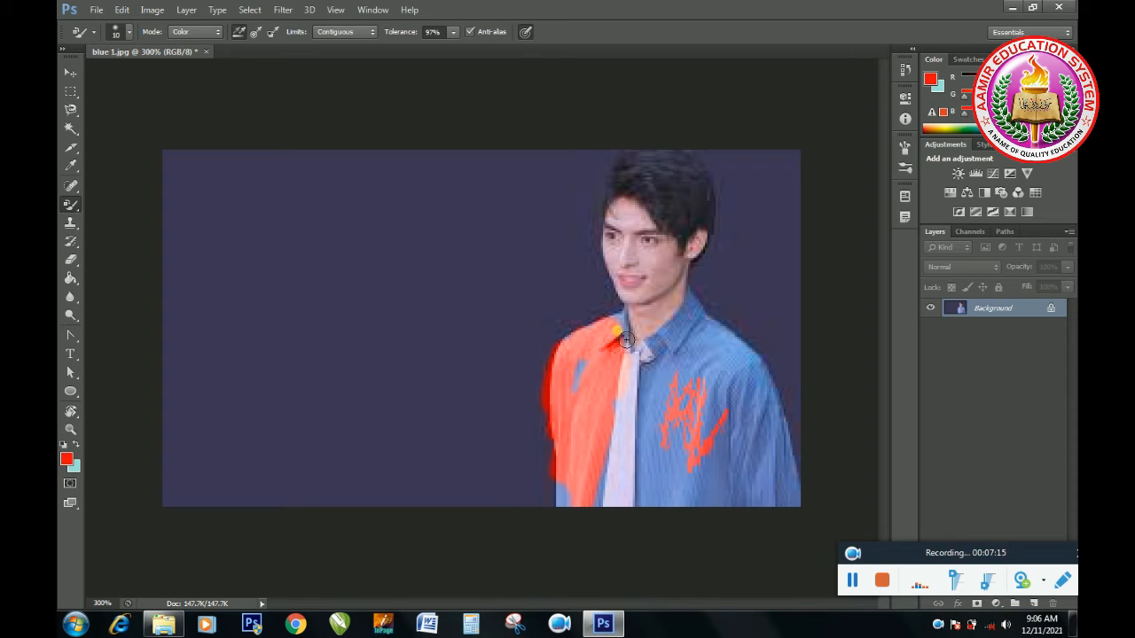
mouse_move(624, 337)
mouse_down()
mouse_move(574, 434)
mouse_move(592, 461)
mouse_move(558, 519)
mouse_up()
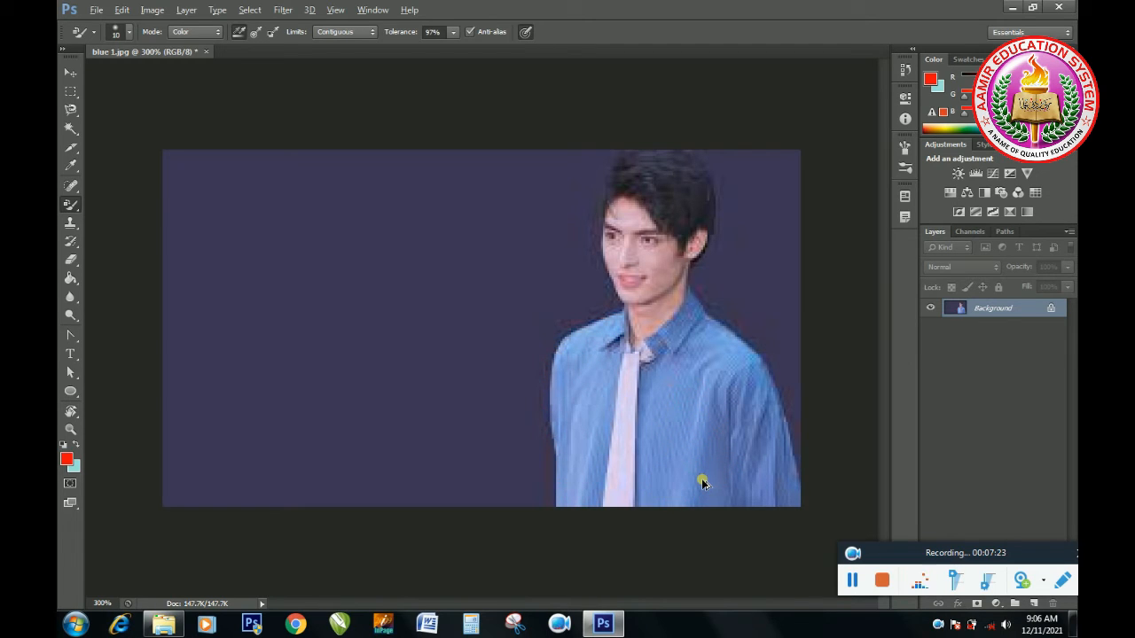
Step: Switch to the Mixer Brush tool, set its brush size to 11 px, and dab once on the empty backdrop
right_click(73, 209)
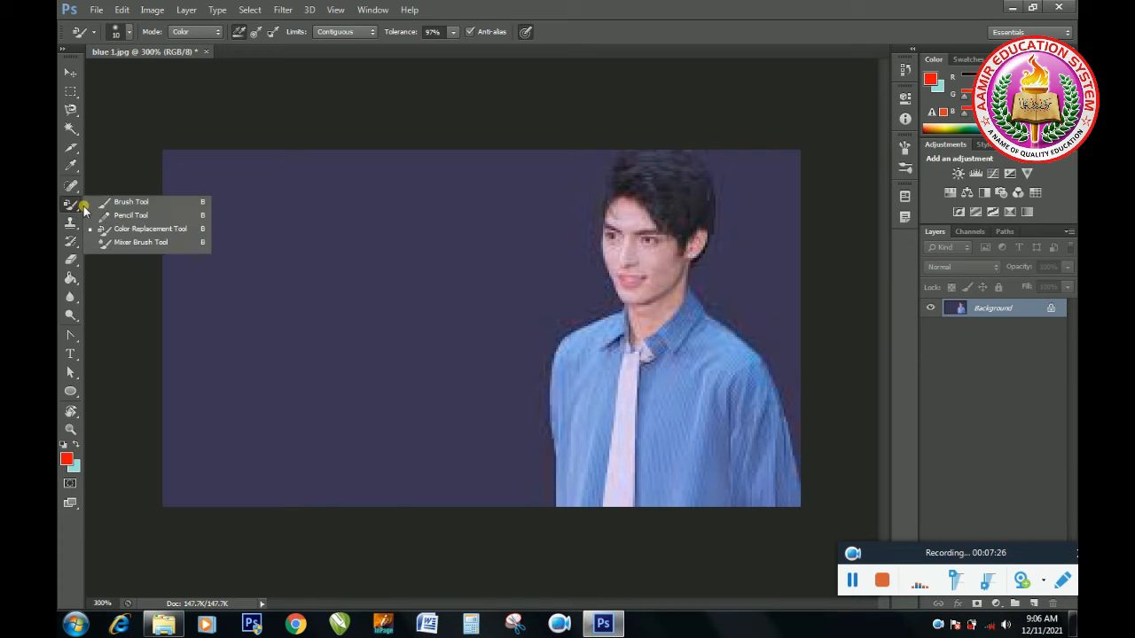
click(124, 242)
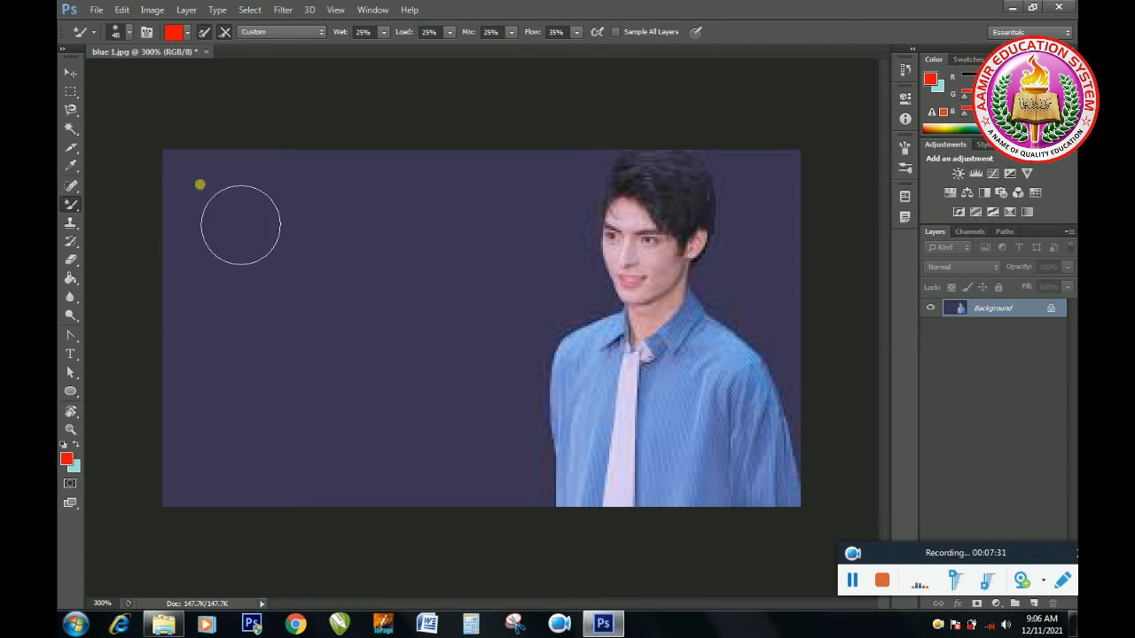
click(129, 32)
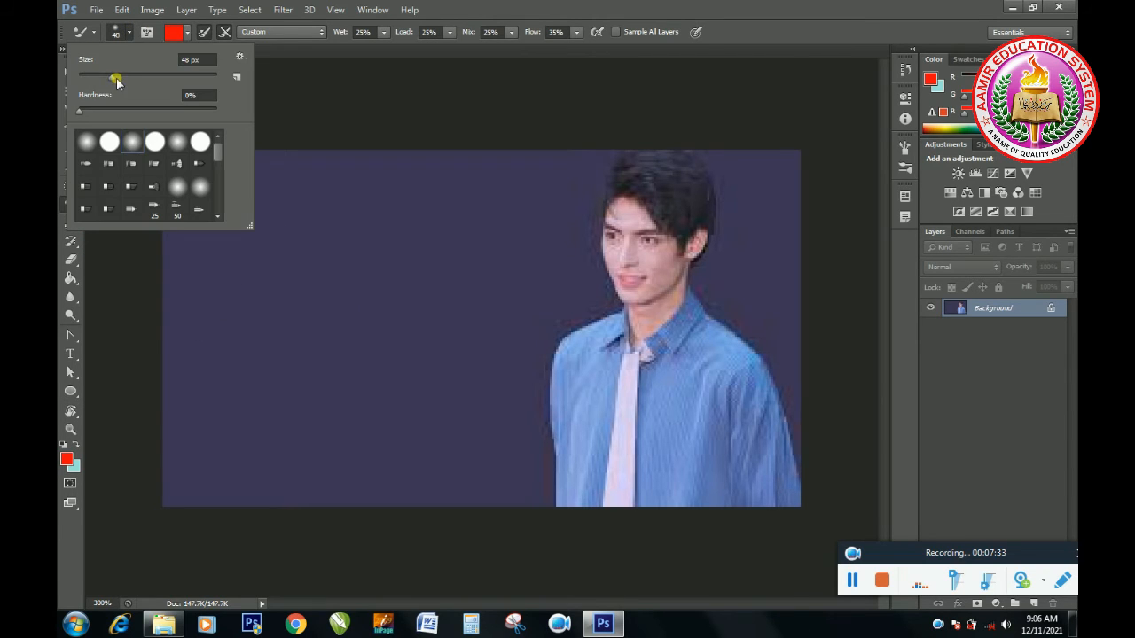
drag(91, 73, 85, 76)
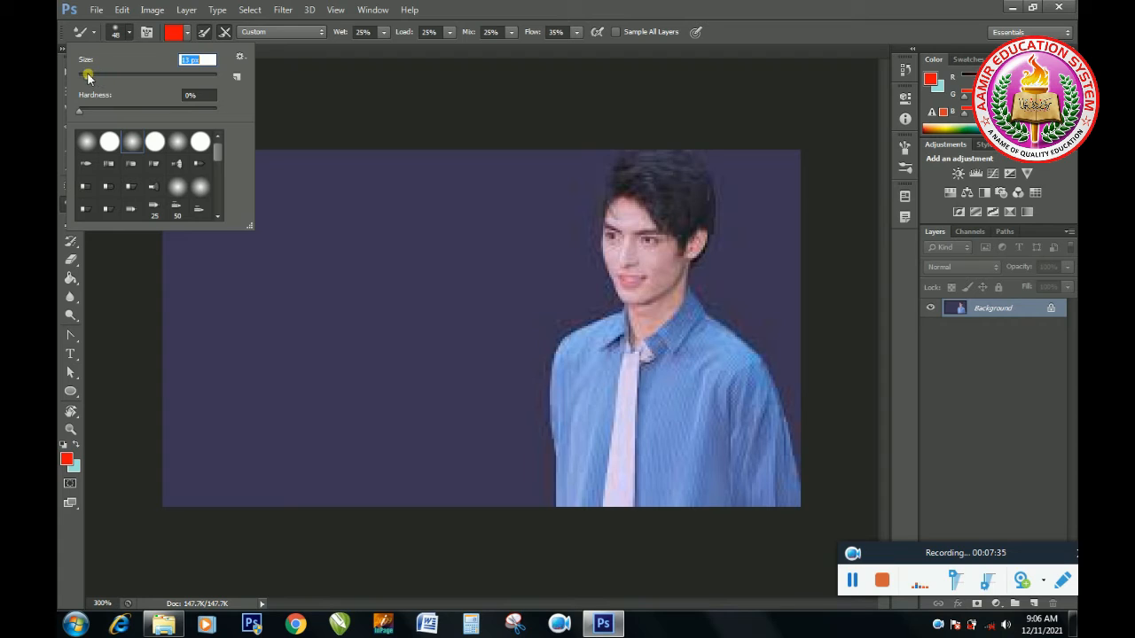
click(301, 320)
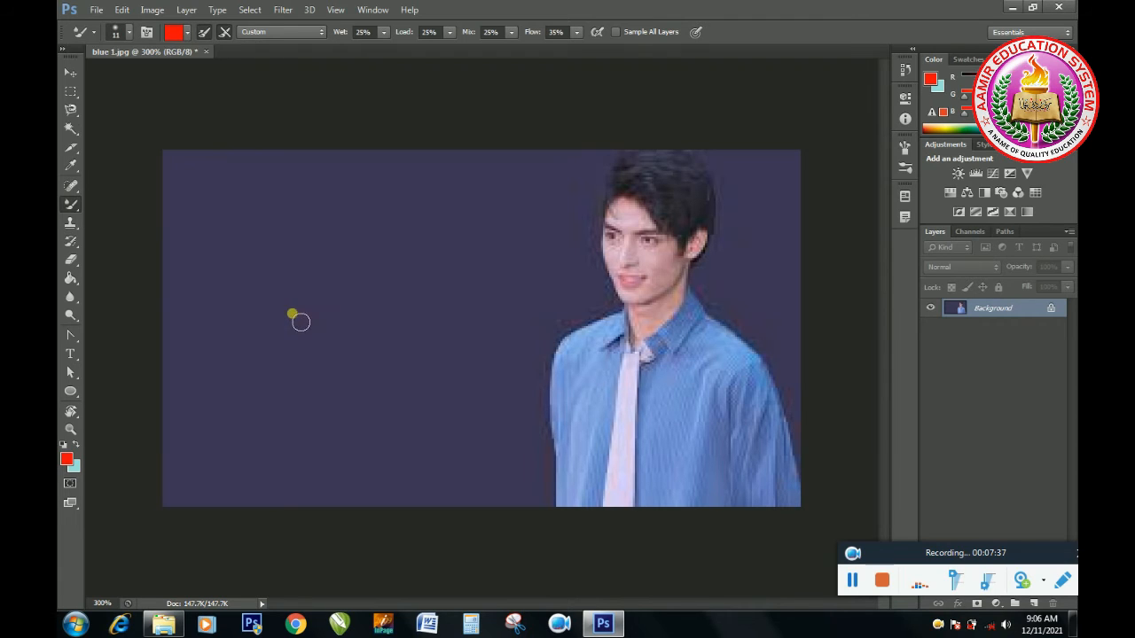
Step: Load the mixer brush with the red foreground colour, paint across the shirt's shoulder and adjoining backdrop, and undo the stroke
click(185, 33)
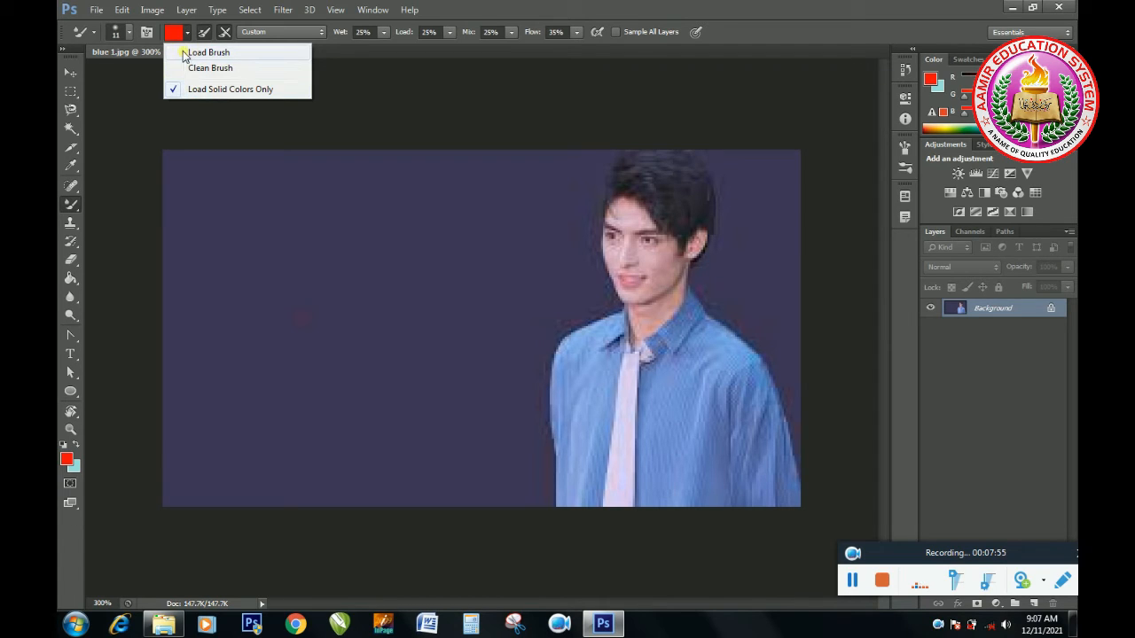
click(186, 54)
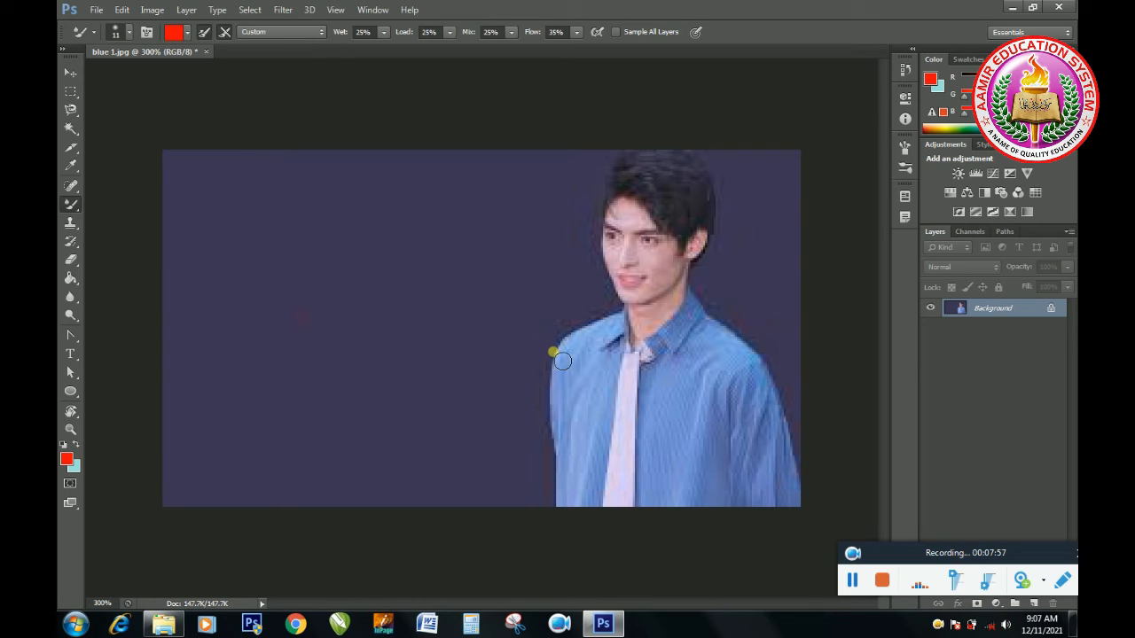
mouse_move(581, 358)
mouse_down()
mouse_move(550, 400)
mouse_move(574, 381)
mouse_move(546, 375)
mouse_move(564, 414)
mouse_move(572, 379)
mouse_move(550, 419)
mouse_move(567, 349)
mouse_move(528, 420)
mouse_move(564, 362)
mouse_move(540, 421)
mouse_move(534, 392)
mouse_move(566, 358)
mouse_move(547, 409)
mouse_move(552, 372)
mouse_move(508, 376)
mouse_move(539, 399)
mouse_move(549, 363)
mouse_move(568, 391)
mouse_move(545, 404)
mouse_move(616, 363)
mouse_move(599, 354)
mouse_move(664, 390)
mouse_move(530, 407)
mouse_move(518, 400)
mouse_move(521, 371)
mouse_move(513, 399)
mouse_move(599, 358)
mouse_move(533, 405)
mouse_move(490, 392)
mouse_up()
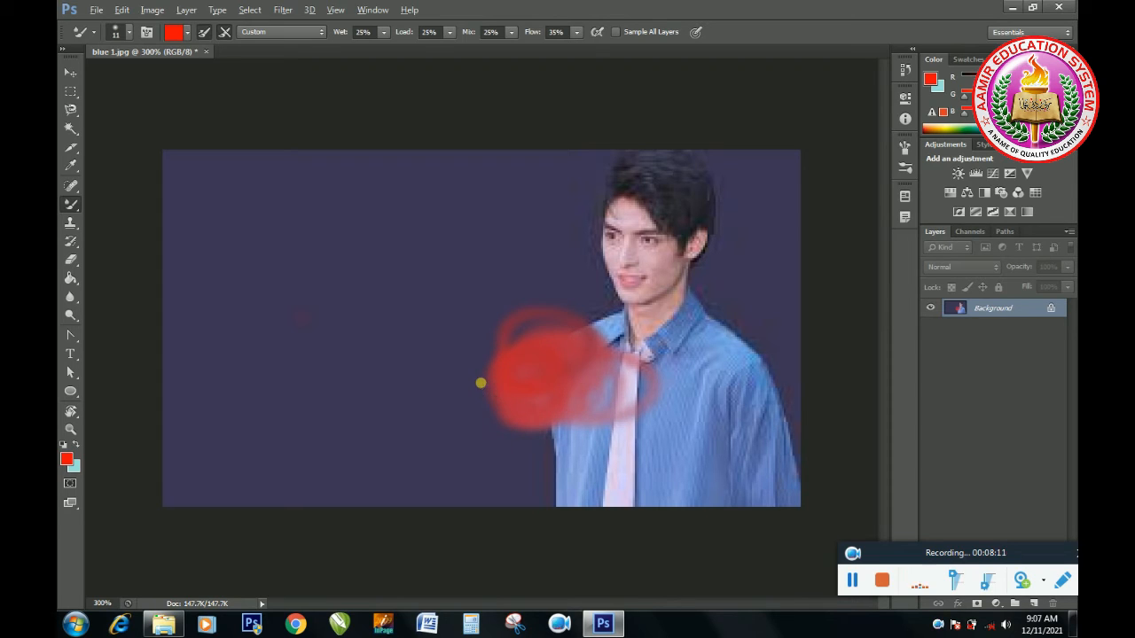
key(ctrl+z)
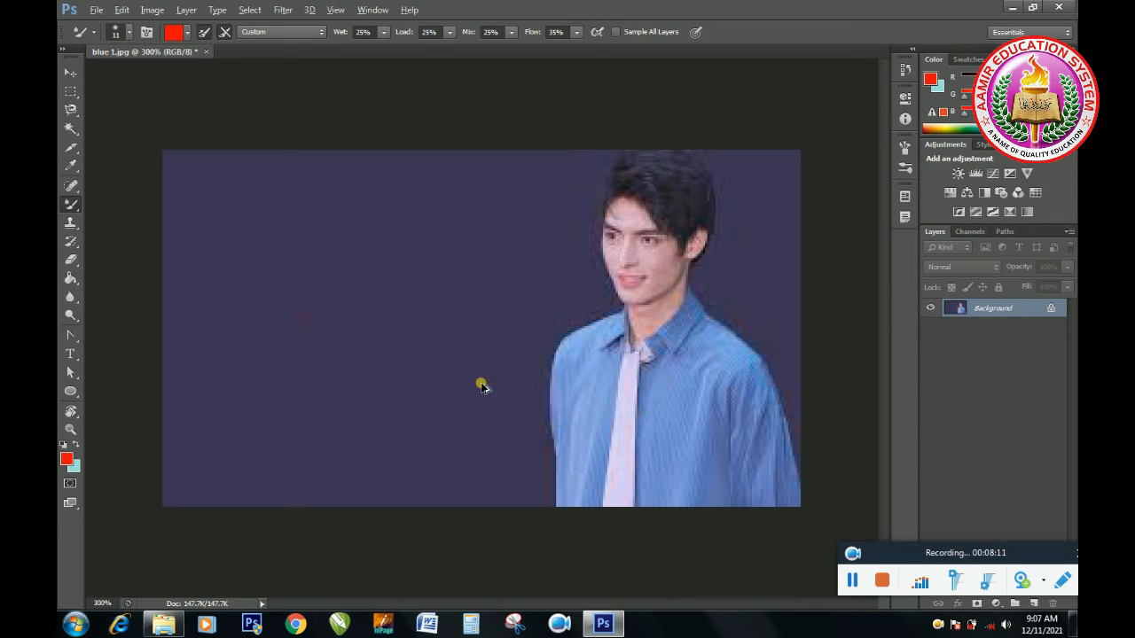
Step: Clean the mixer brush and enlarge its size to 25 px
click(191, 33)
click(199, 65)
key(Return)
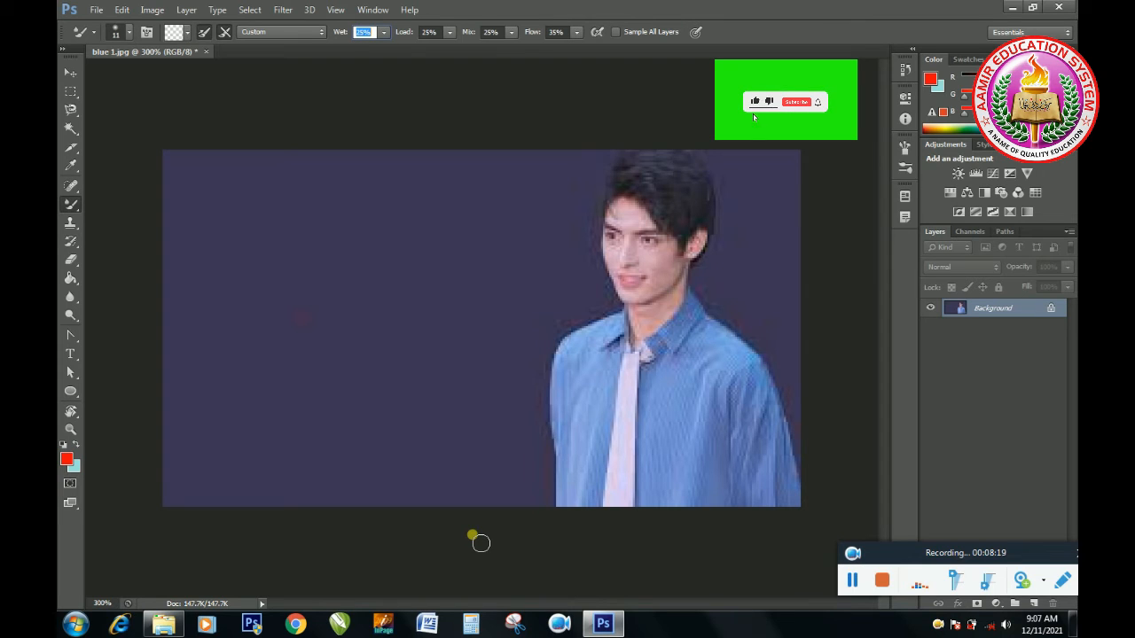
click(425, 431)
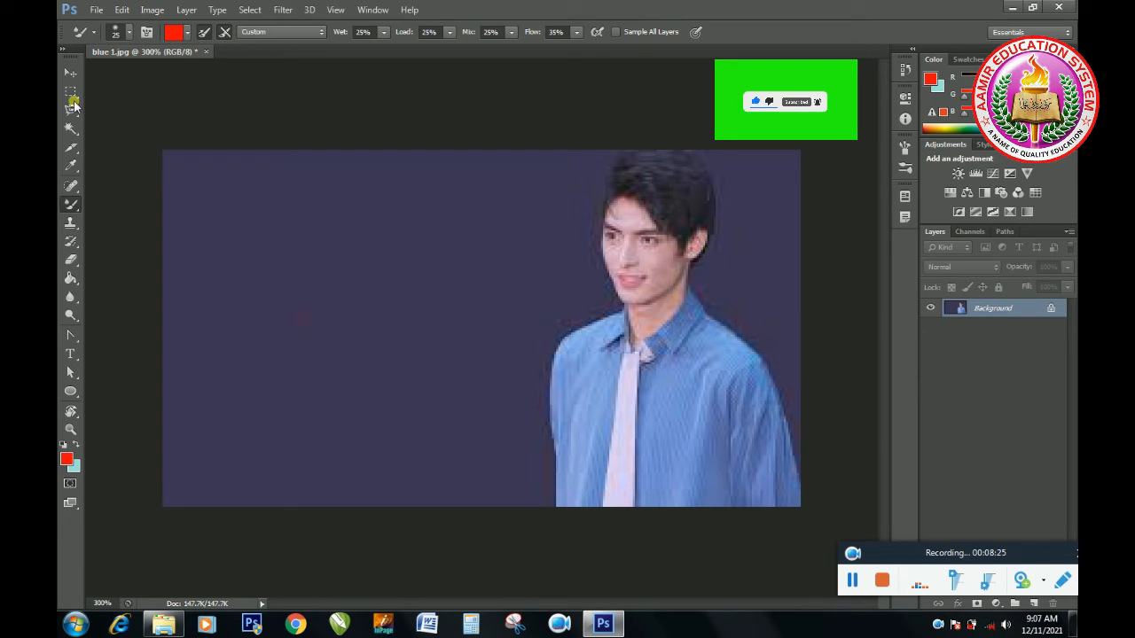
click(184, 33)
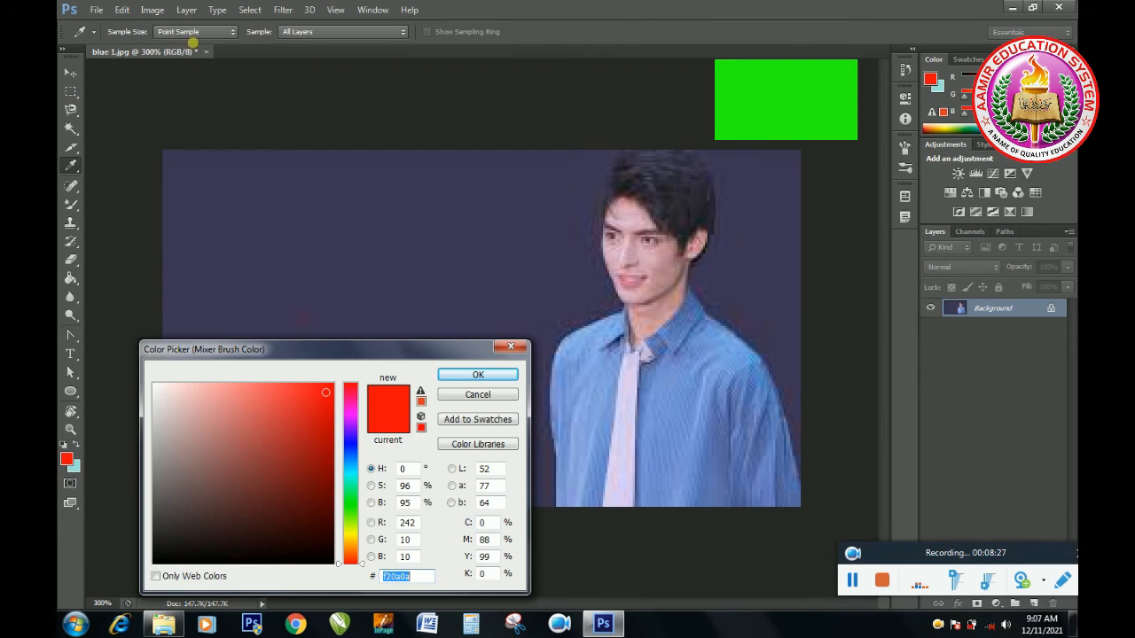
click(142, 160)
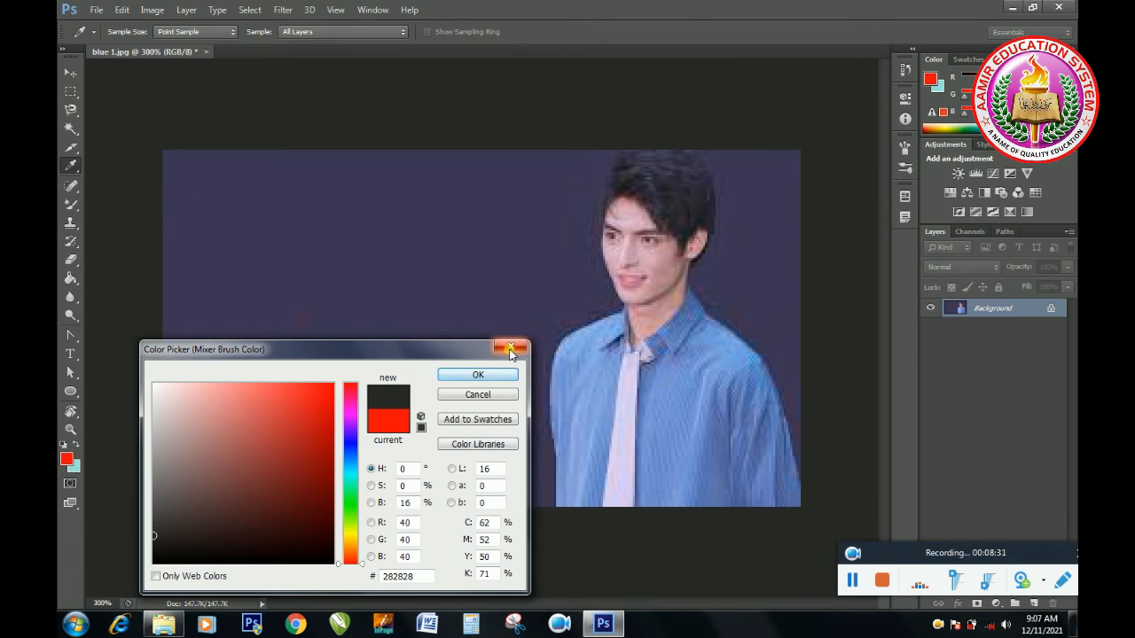
click(514, 378)
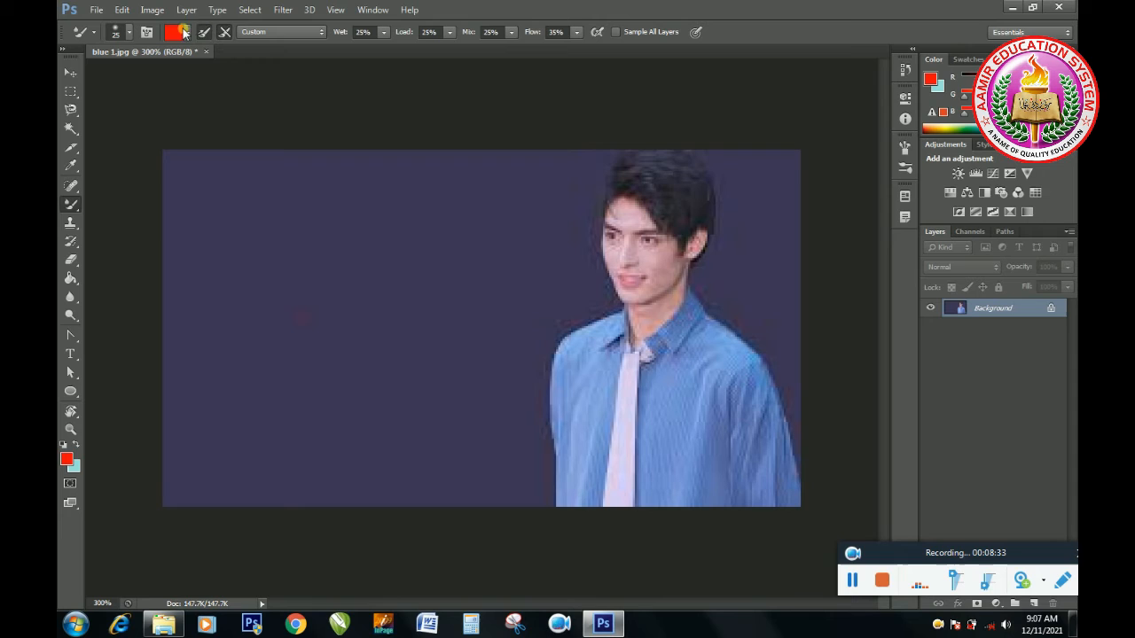
Step: Clean the loaded red from the mixer brush and smear it over the shirt and tie on the side facing the open backdrop
click(190, 33)
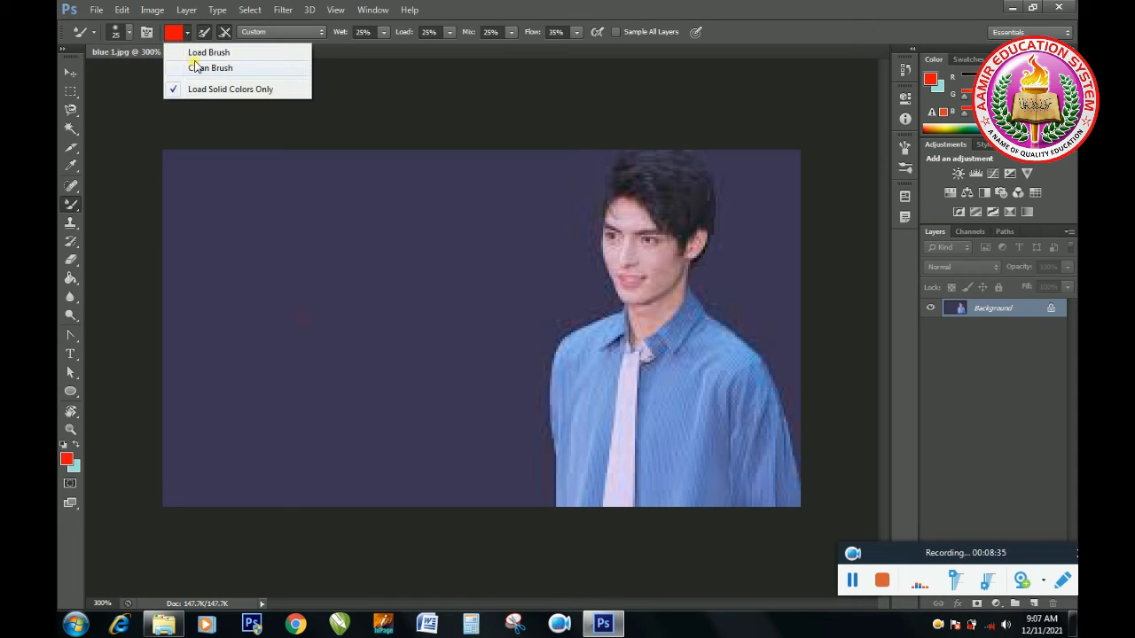
click(197, 69)
mouse_move(588, 435)
mouse_down()
mouse_move(580, 431)
mouse_move(607, 446)
mouse_move(585, 438)
mouse_up()
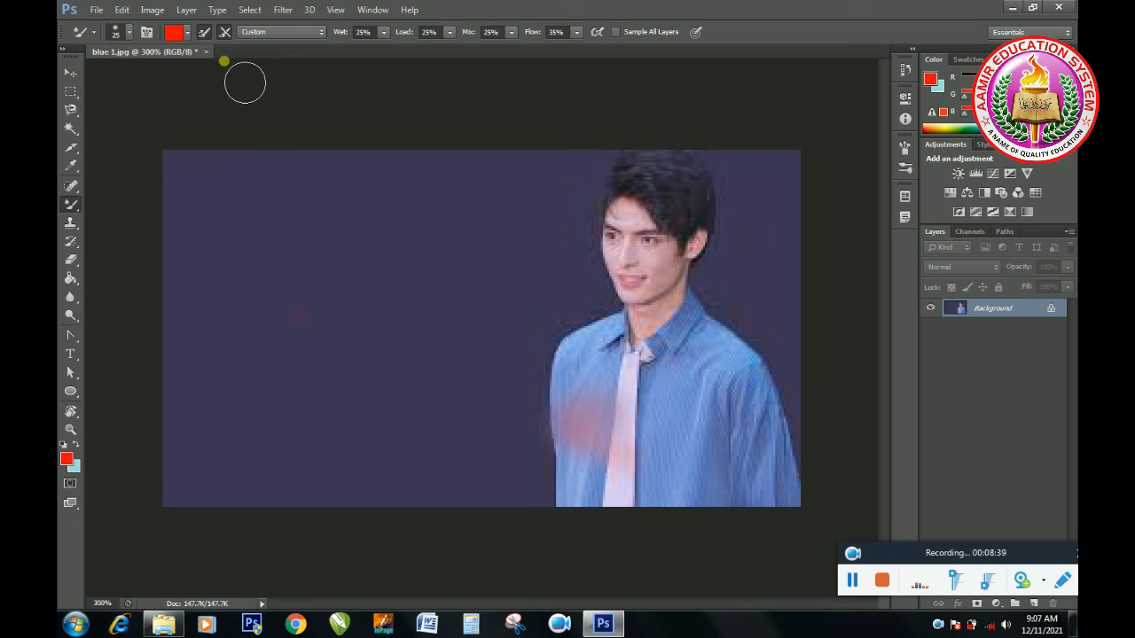
Step: Clean the mixer brush again, blend the shirt's chest and collar into the tie, and undo all the smearing strokes
click(189, 36)
click(197, 69)
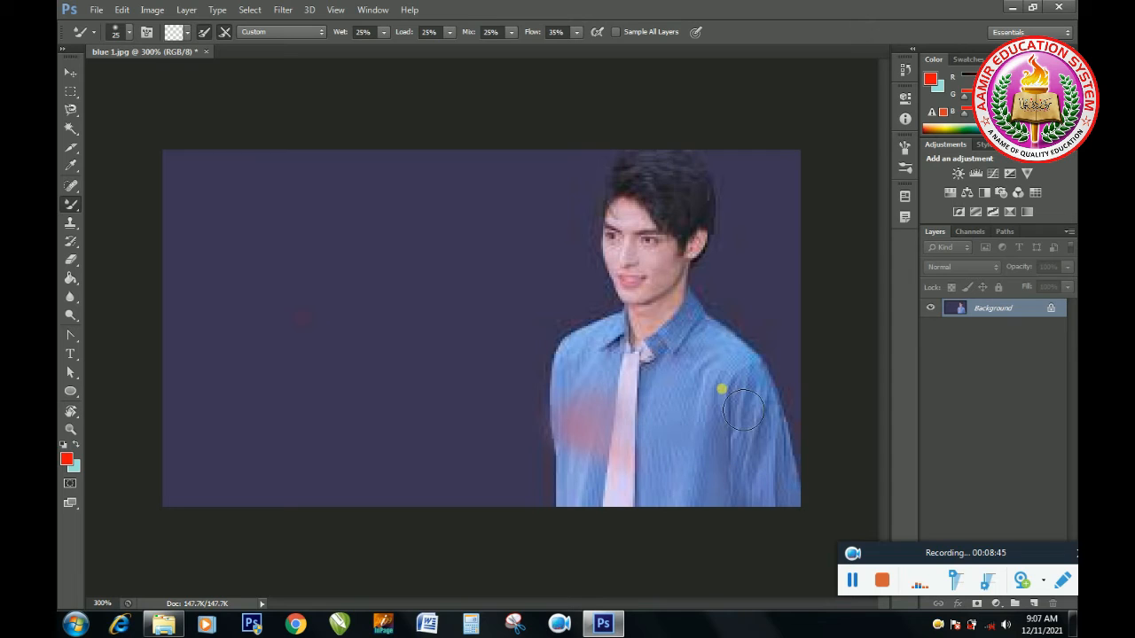
mouse_move(743, 366)
mouse_down()
mouse_move(694, 363)
mouse_move(692, 351)
mouse_move(656, 391)
mouse_move(663, 437)
mouse_move(713, 451)
mouse_move(784, 450)
mouse_move(720, 490)
mouse_move(715, 506)
mouse_move(593, 457)
mouse_move(793, 428)
mouse_move(641, 467)
mouse_move(653, 502)
mouse_move(767, 490)
mouse_move(814, 464)
mouse_move(758, 383)
mouse_move(790, 388)
mouse_move(675, 360)
mouse_move(657, 368)
mouse_move(724, 387)
mouse_move(681, 441)
mouse_move(659, 417)
mouse_up()
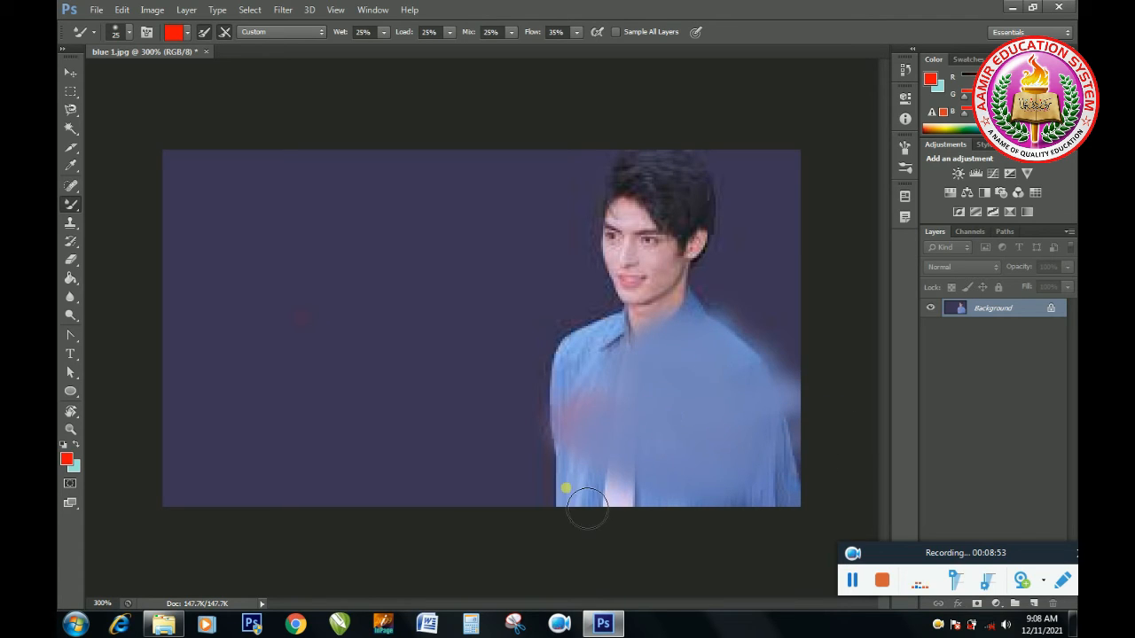
key(ctrl+alt+z)
key(ctrl+alt+z)
key(ctrl+alt+z)
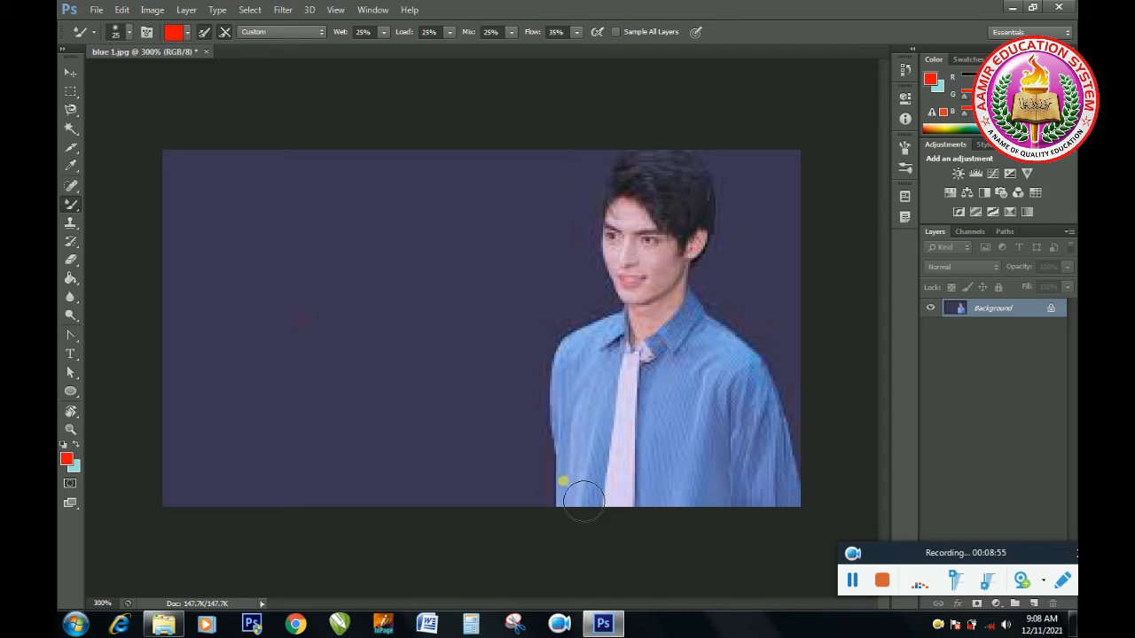
Step: Toggle Load Solid Colors Only, paint a red patch across the lower shirt, tie and backdrop, and undo the strokes
click(188, 33)
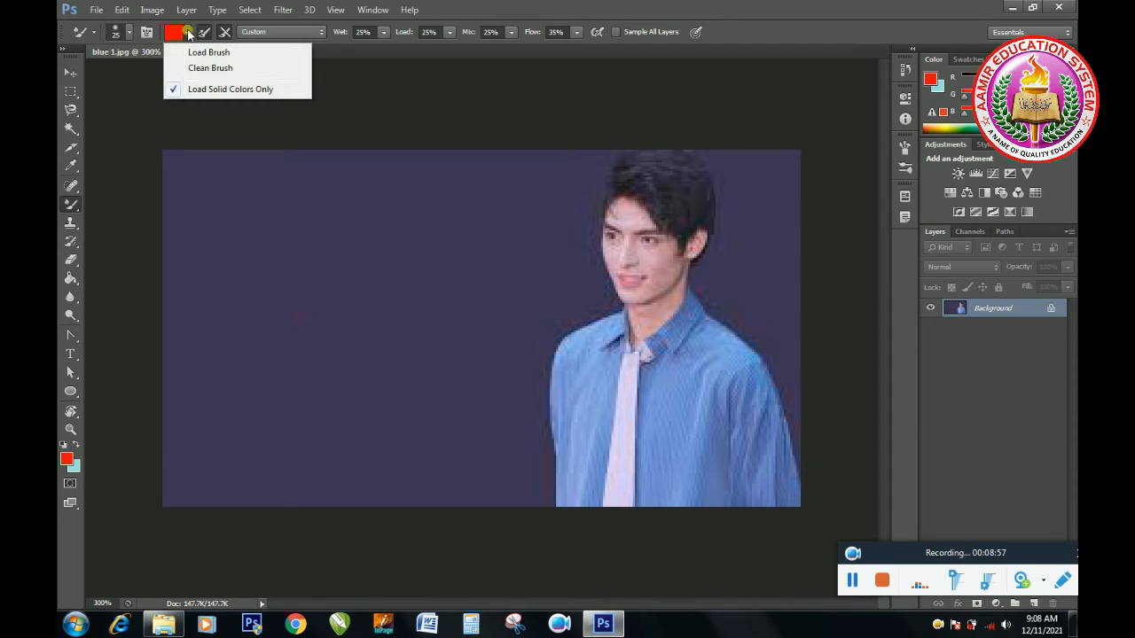
click(198, 91)
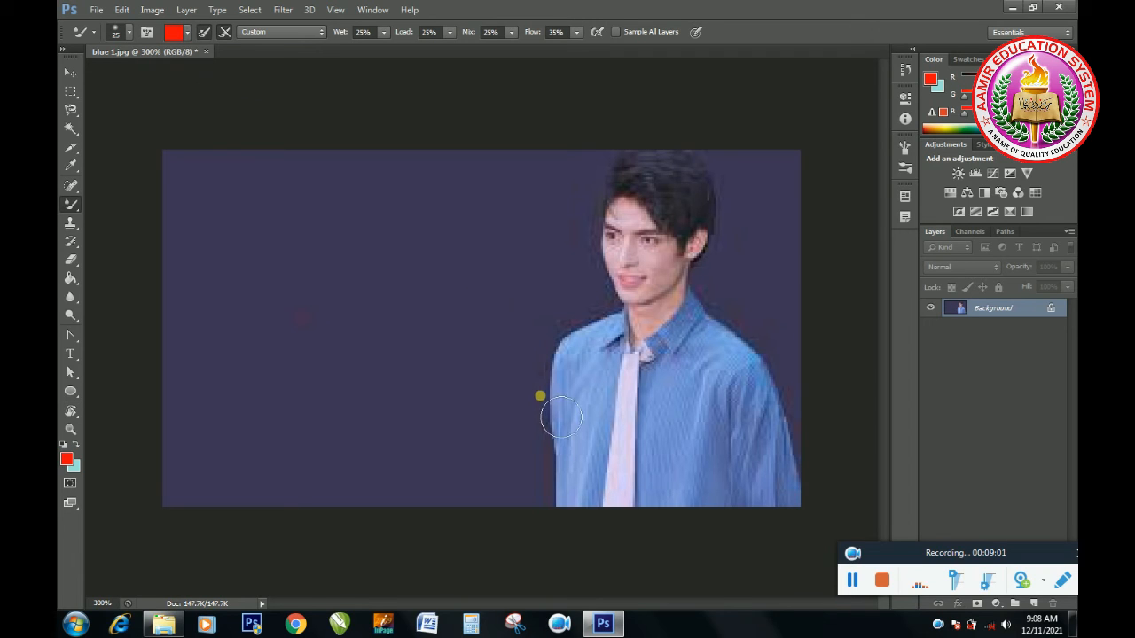
mouse_move(590, 464)
mouse_down()
mouse_move(572, 493)
mouse_move(594, 453)
mouse_move(577, 506)
mouse_move(595, 461)
mouse_move(540, 510)
mouse_move(583, 444)
mouse_move(565, 510)
mouse_move(593, 431)
mouse_move(511, 509)
mouse_move(543, 516)
mouse_move(640, 454)
mouse_move(564, 447)
mouse_move(501, 491)
mouse_move(603, 482)
mouse_move(626, 452)
mouse_up()
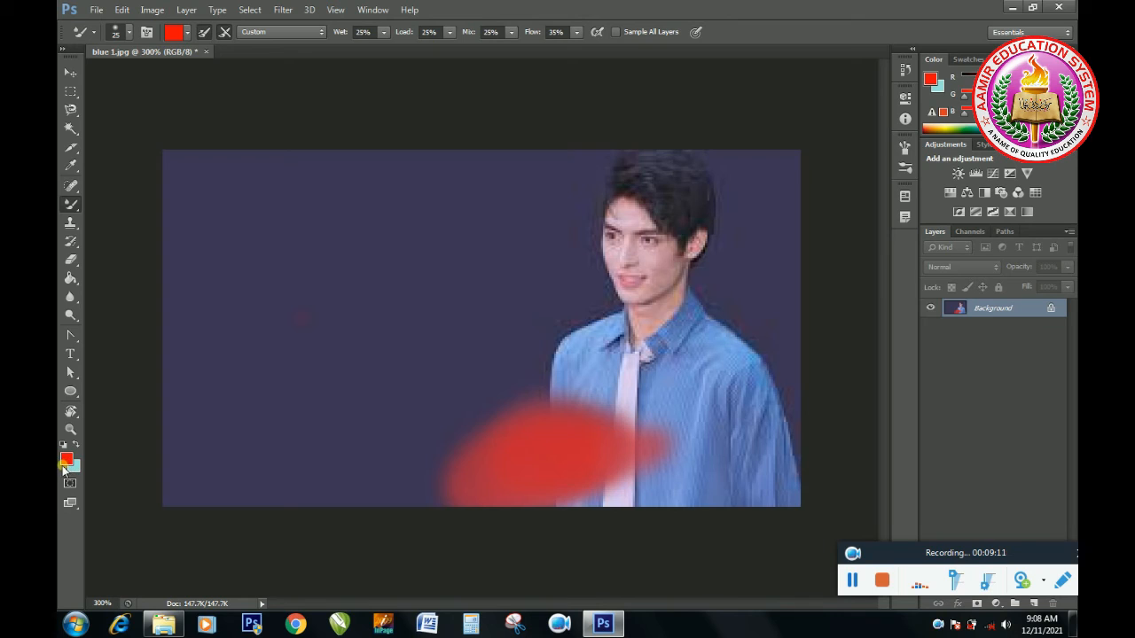
mouse_move(474, 499)
mouse_down()
mouse_move(520, 476)
mouse_move(484, 484)
mouse_move(481, 463)
mouse_up()
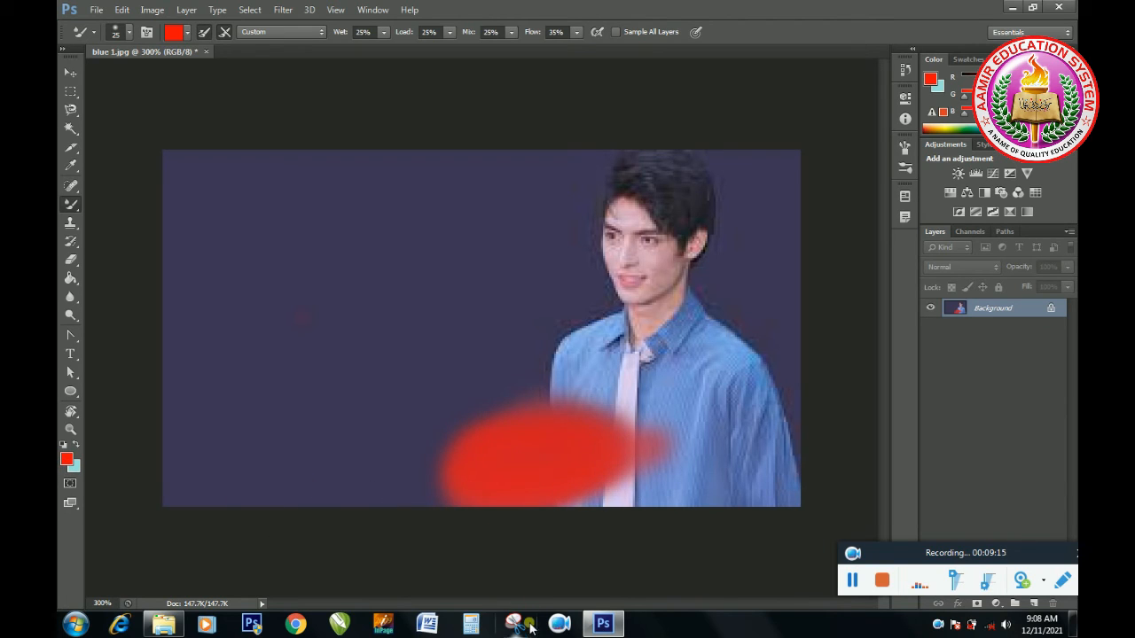
key(ctrl+alt+z)
key(ctrl+alt+z)
key(ctrl+alt+z)
key(ctrl+alt+z)
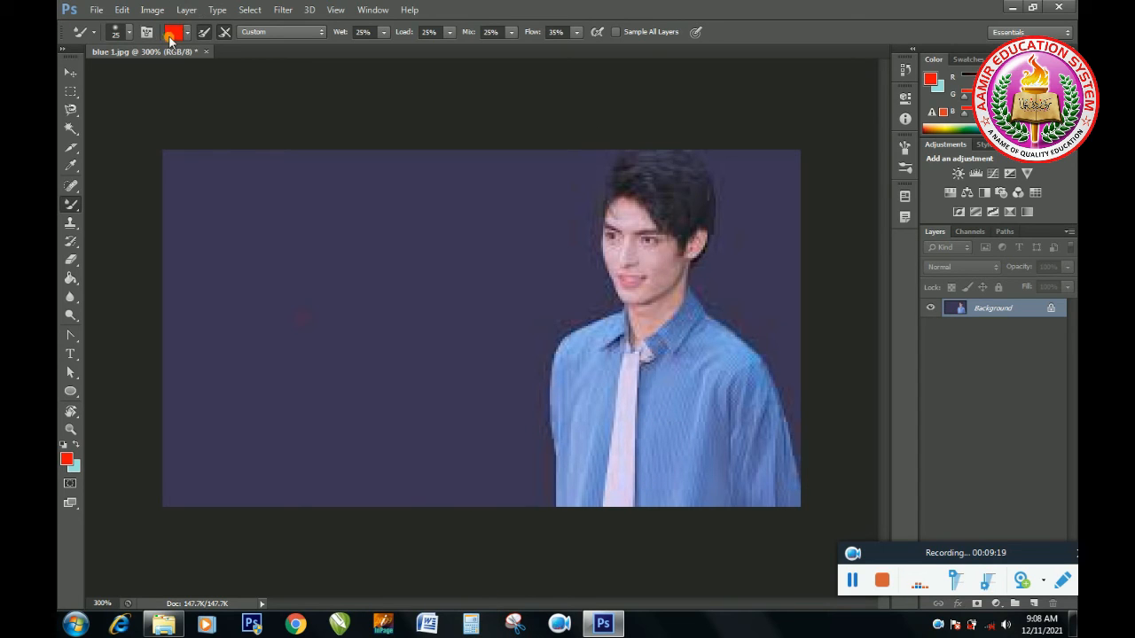
Step: Look through the blending brush presets, keep Custom, and clean the mixer brush
click(313, 33)
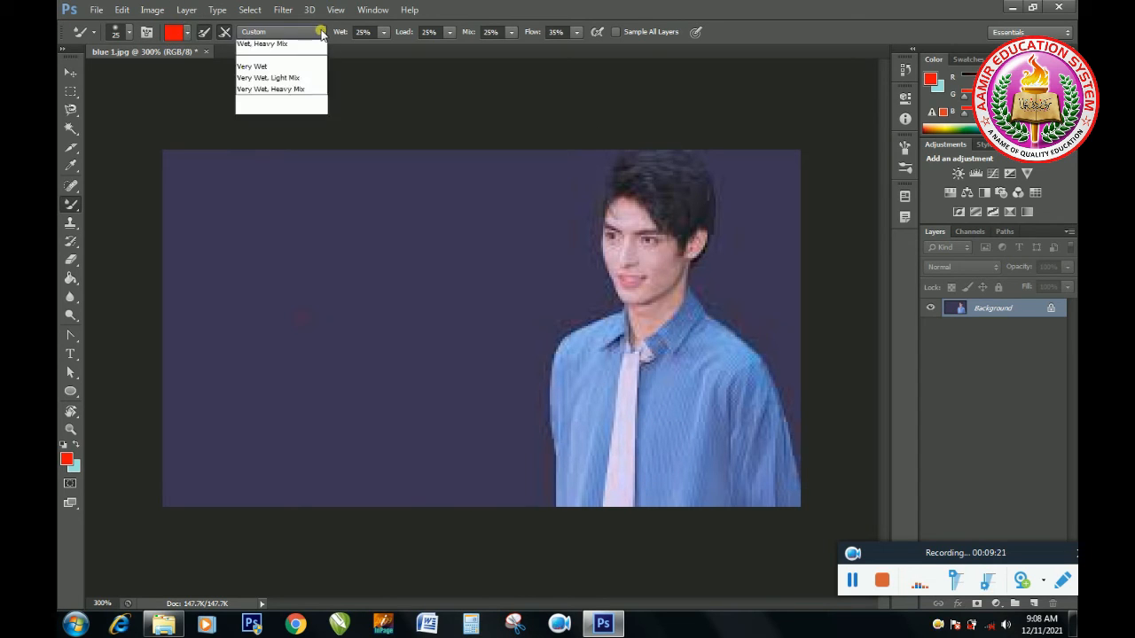
click(372, 88)
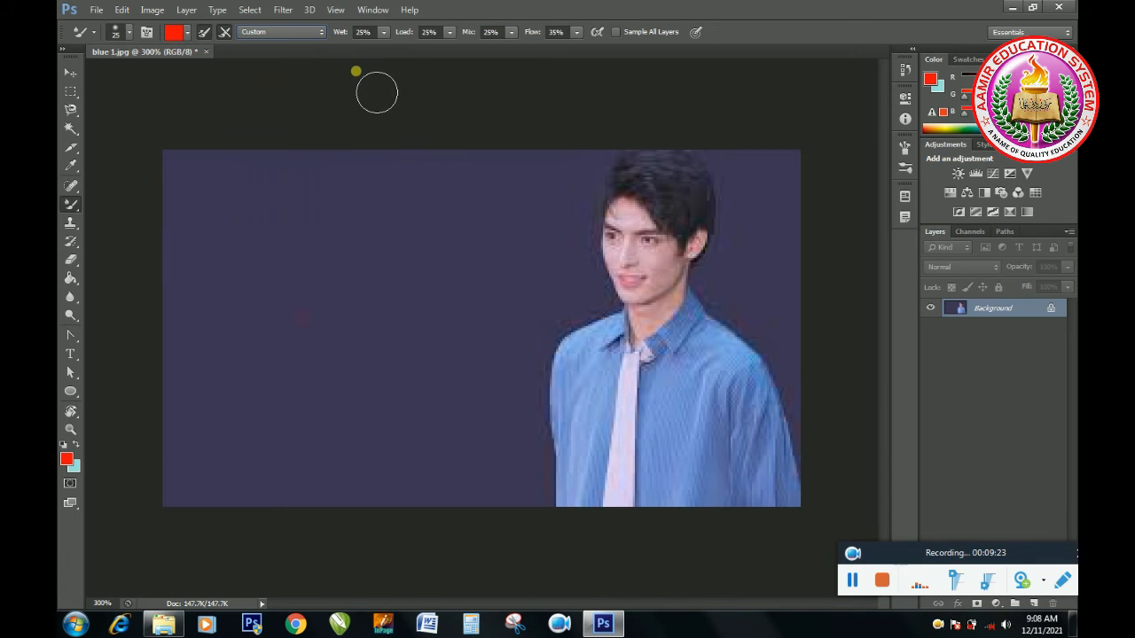
click(188, 36)
click(195, 68)
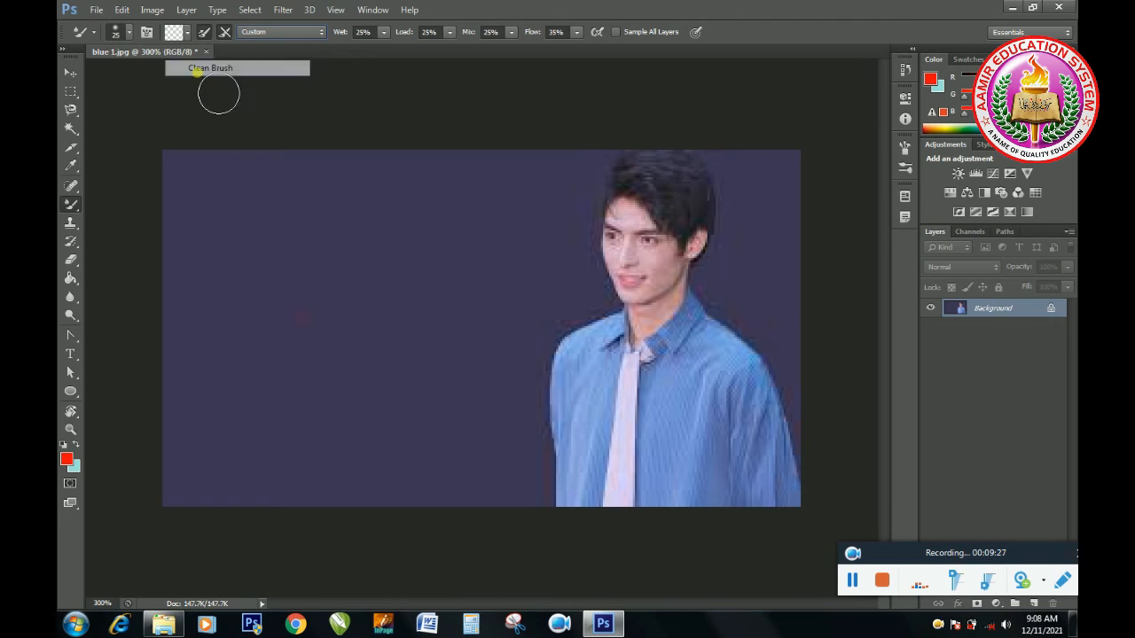
Step: Open the image "pimple face 2" from New folder
click(97, 11)
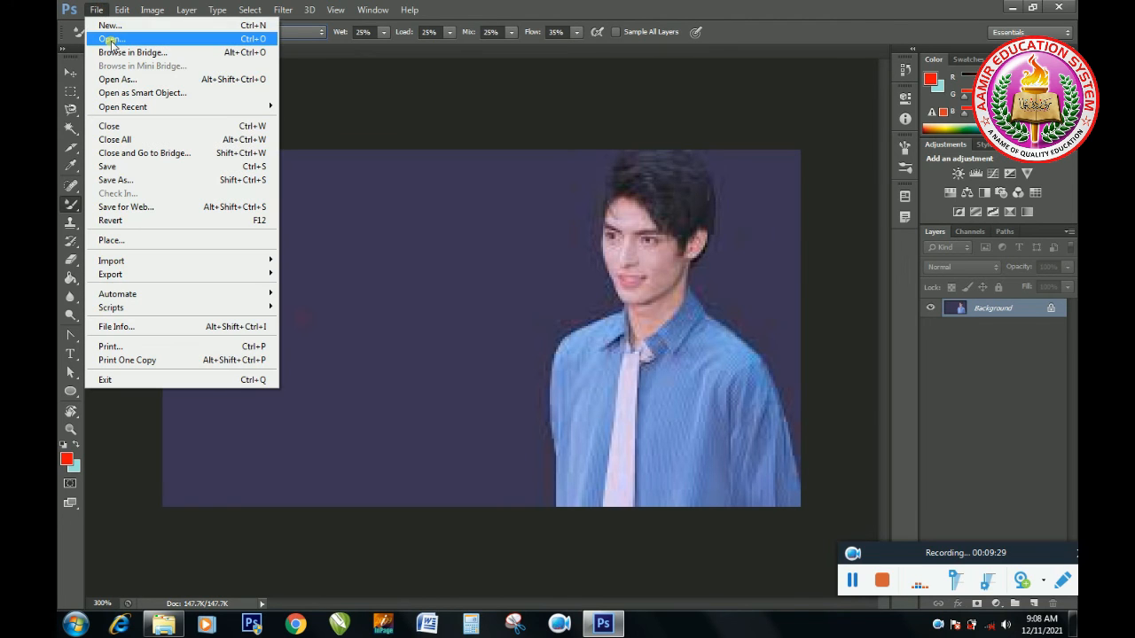
click(112, 40)
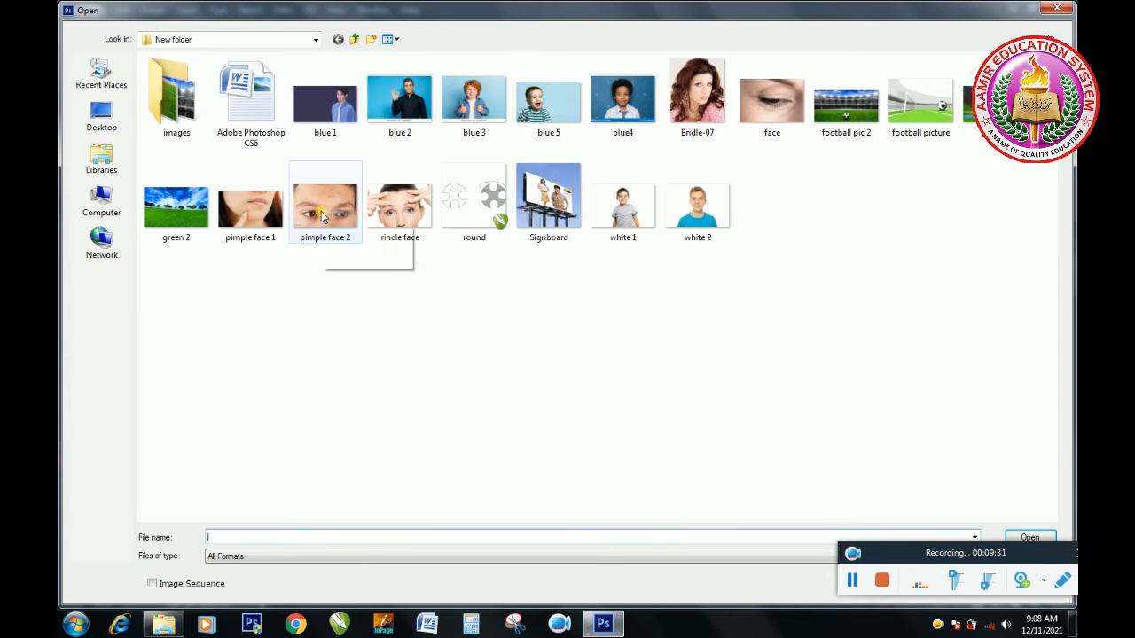
click(317, 217)
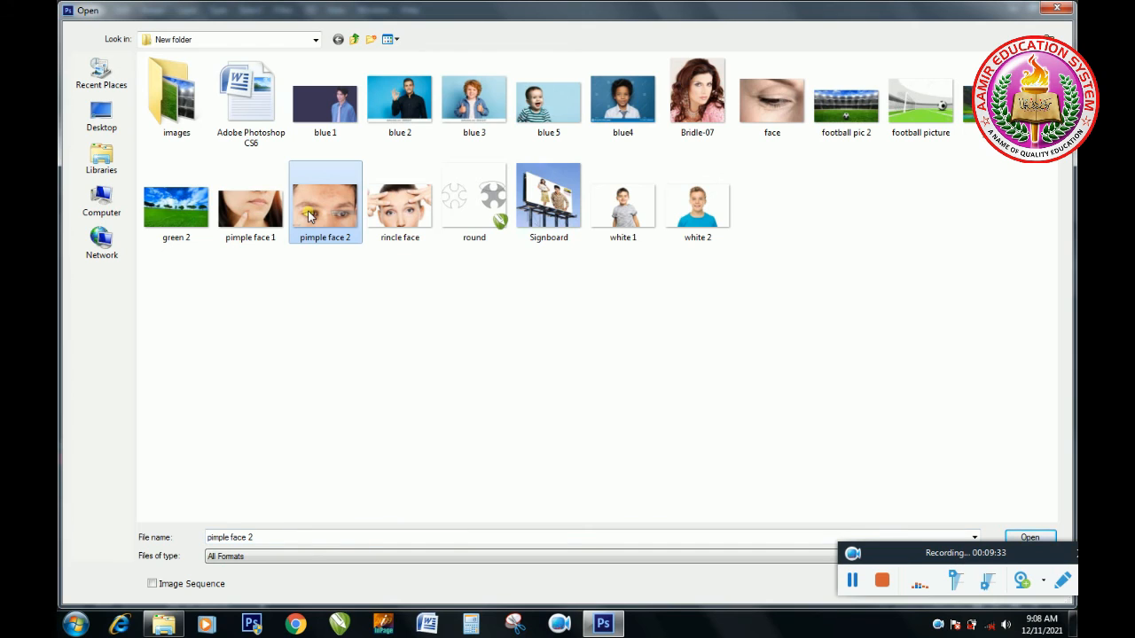
double_click(309, 217)
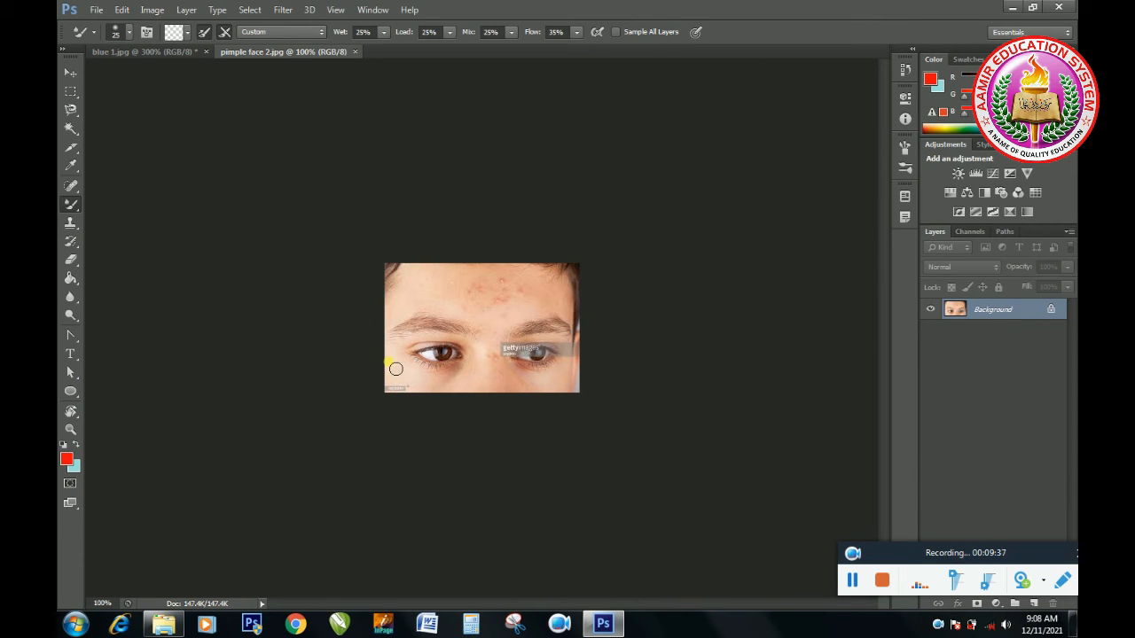
key(ctrl+plus)
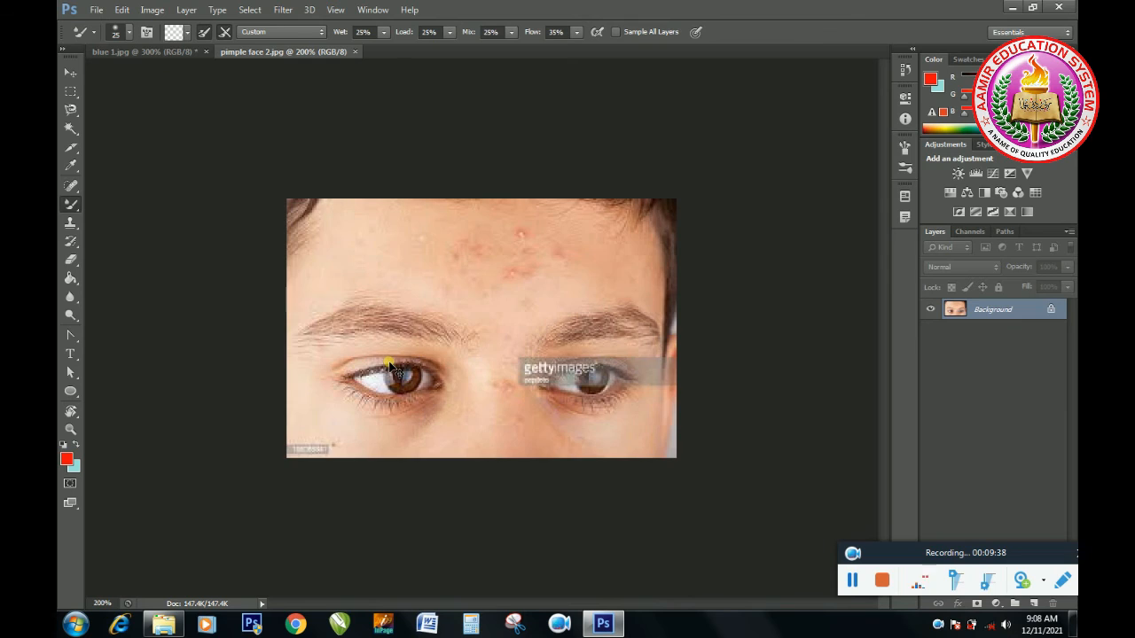
Step: Clean the mixer brush and blend away the pimples across the forehead and around the nose
click(190, 34)
click(193, 70)
mouse_move(560, 275)
mouse_down()
mouse_move(476, 265)
mouse_move(495, 270)
mouse_move(475, 275)
mouse_move(404, 258)
mouse_move(447, 291)
mouse_move(561, 317)
mouse_move(616, 278)
mouse_move(562, 247)
mouse_move(362, 241)
mouse_move(317, 258)
mouse_move(492, 313)
mouse_move(525, 355)
mouse_move(513, 435)
mouse_move(515, 403)
mouse_move(521, 452)
mouse_move(543, 459)
mouse_move(549, 485)
mouse_move(628, 469)
mouse_move(567, 454)
mouse_move(619, 447)
mouse_move(645, 429)
mouse_move(648, 469)
mouse_move(683, 445)
mouse_move(374, 430)
mouse_move(303, 395)
mouse_move(350, 437)
mouse_move(476, 458)
mouse_move(385, 458)
mouse_move(434, 443)
mouse_move(492, 396)
mouse_move(602, 268)
mouse_move(572, 290)
mouse_move(536, 279)
mouse_move(526, 293)
mouse_move(585, 248)
mouse_up()
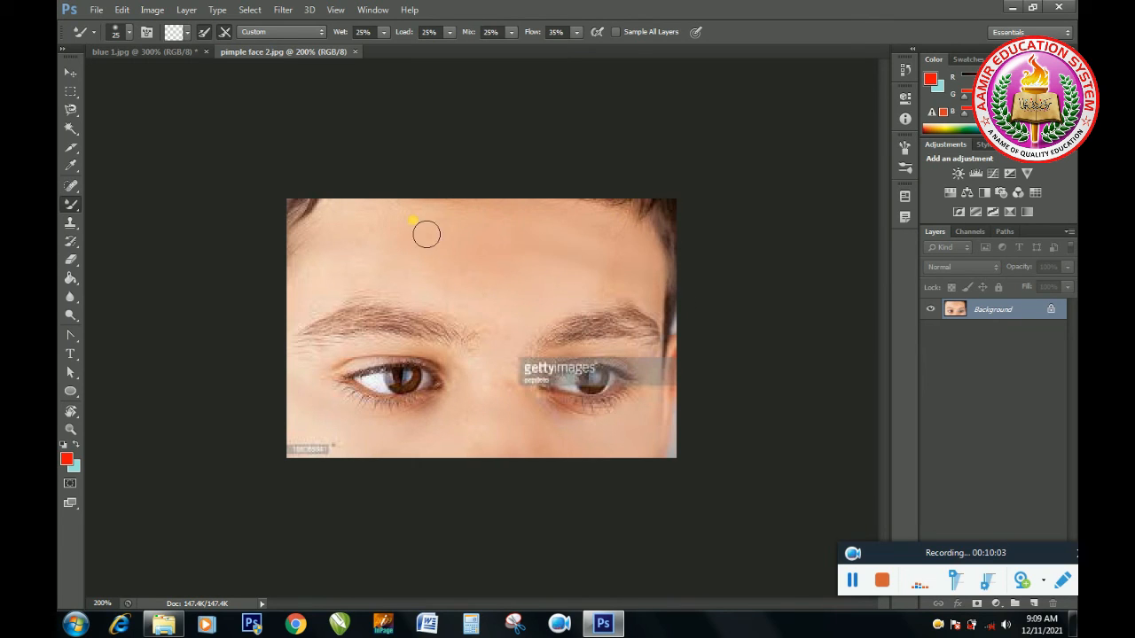
drag(386, 275, 345, 258)
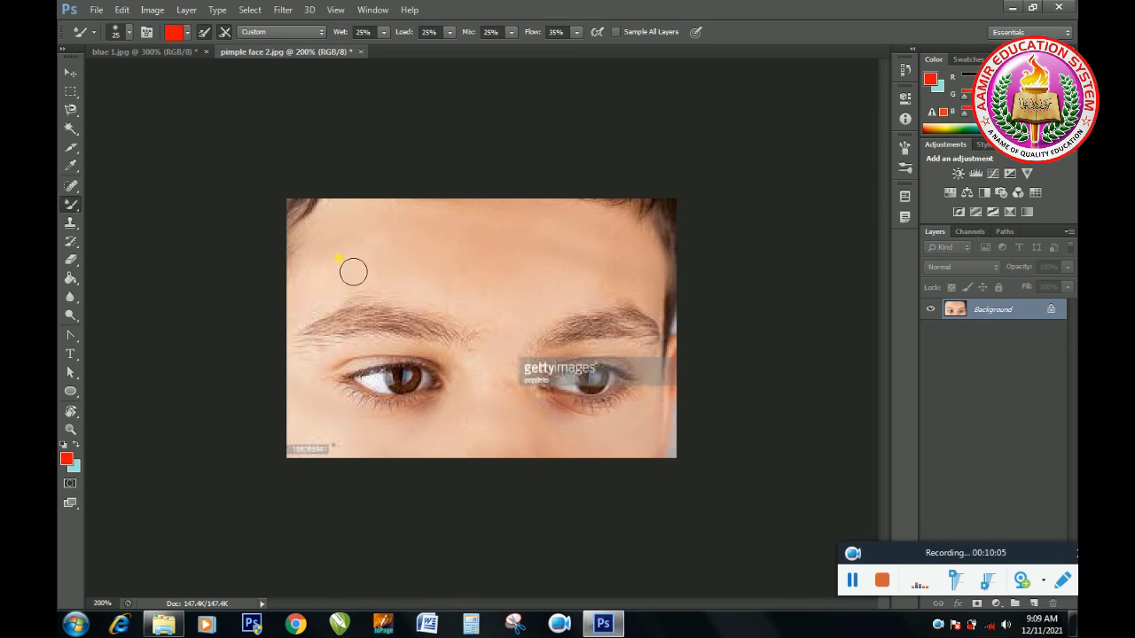
Step: Clean the mixer brush again, stroke between the eyebrows down the nose bridge, and undo all the blending strokes on the face
click(184, 34)
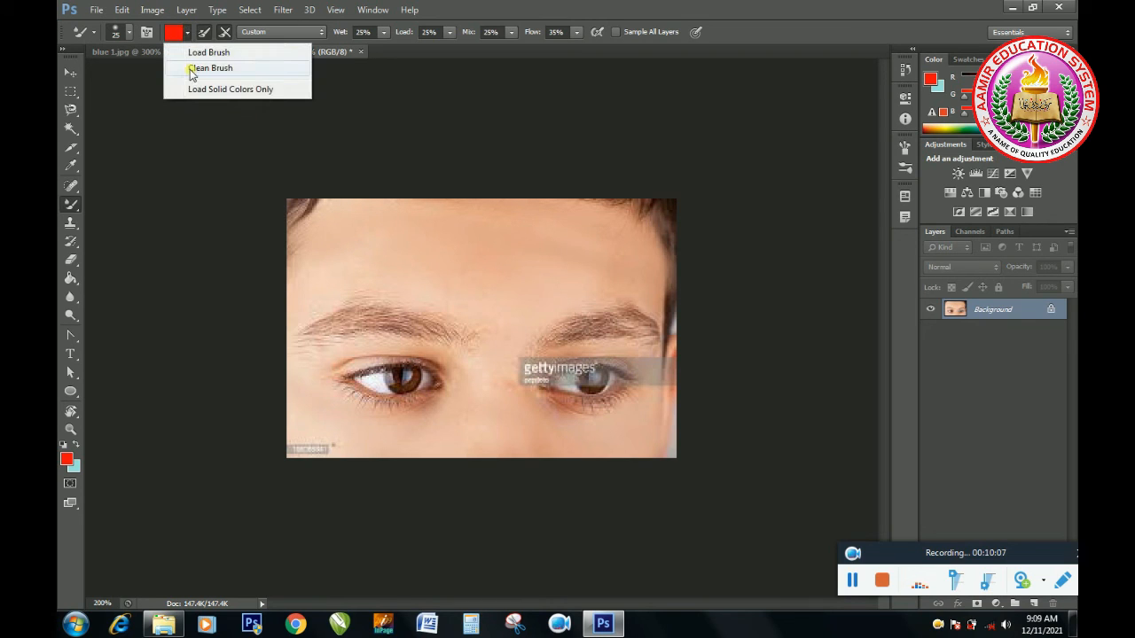
click(194, 70)
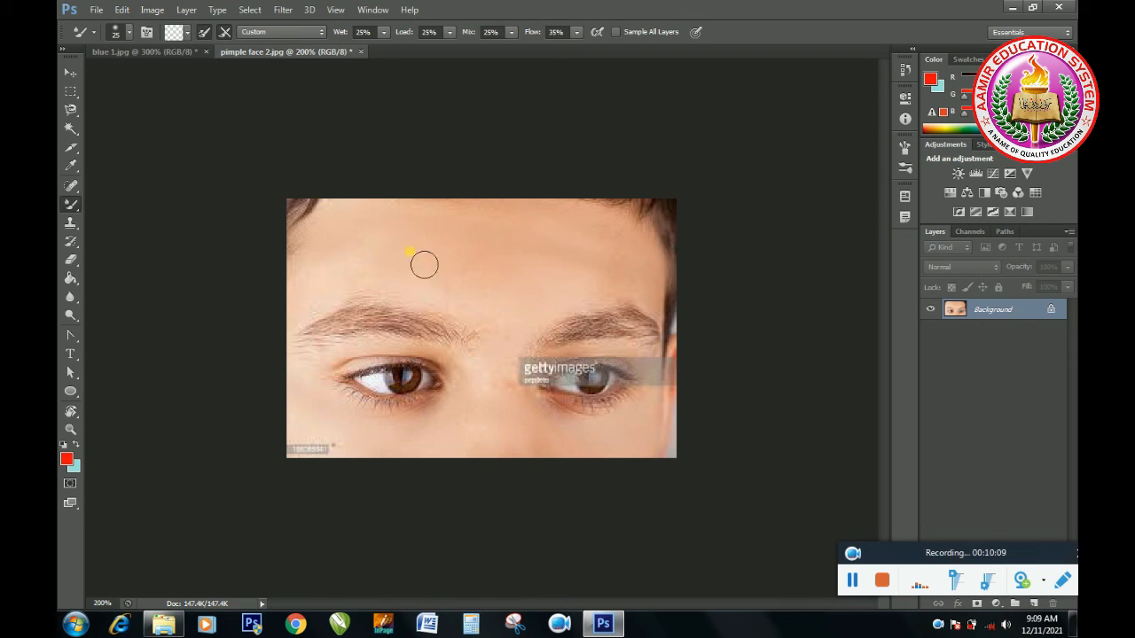
drag(500, 328, 509, 396)
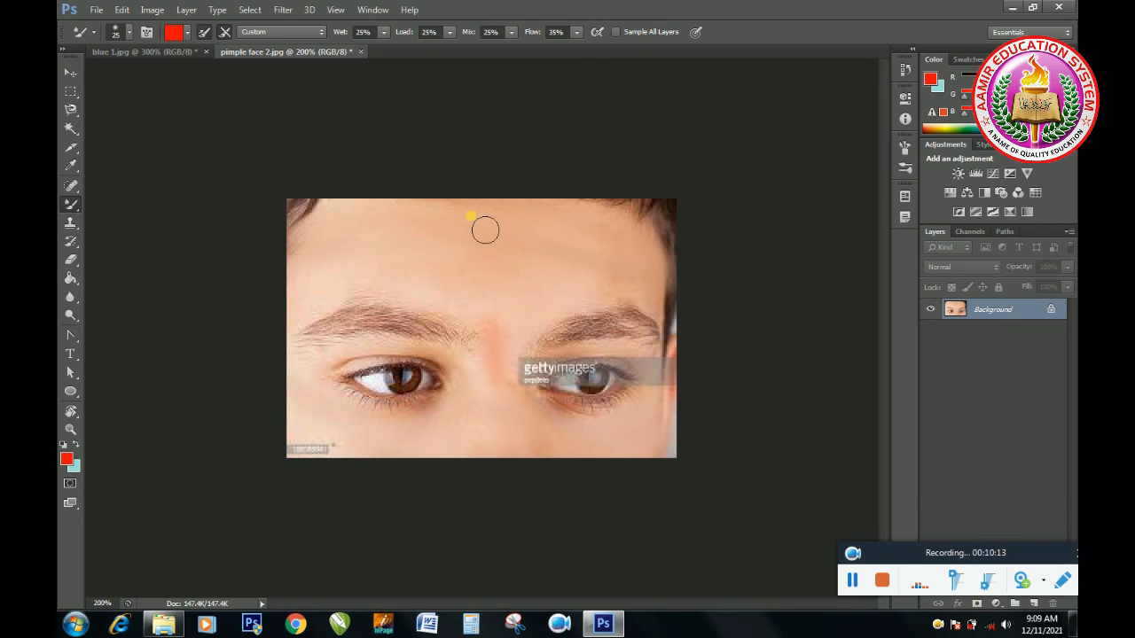
key(ctrl+alt+z)
key(ctrl+alt+z)
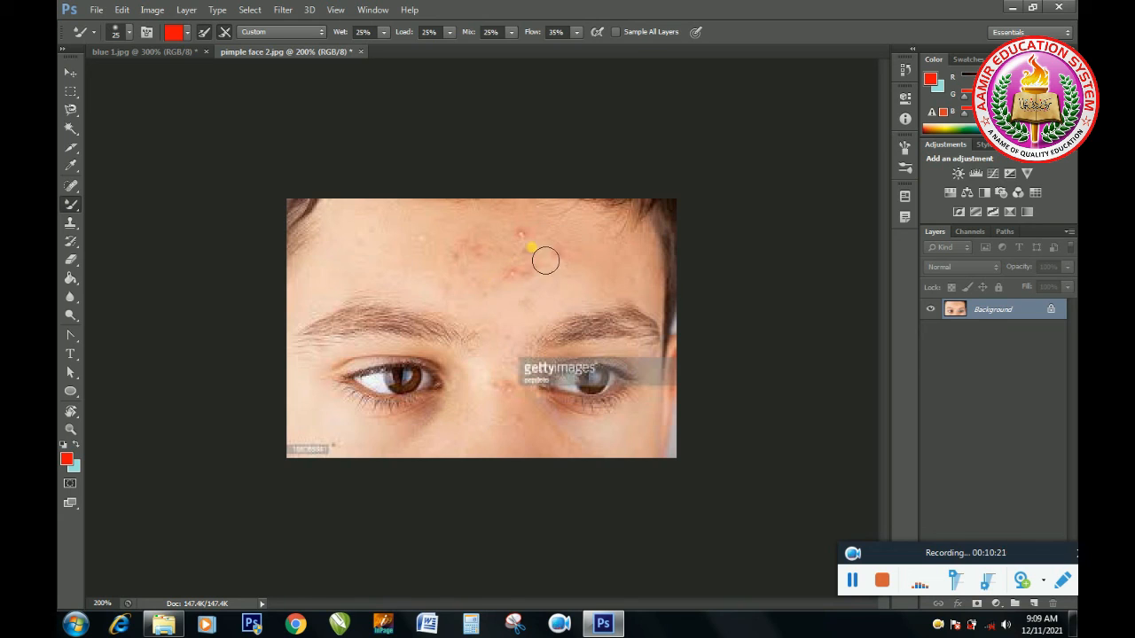
Step: Clean the mixer brush and blend the pimples on the forehead and between the eyes into the surrounding skin
click(189, 33)
click(202, 65)
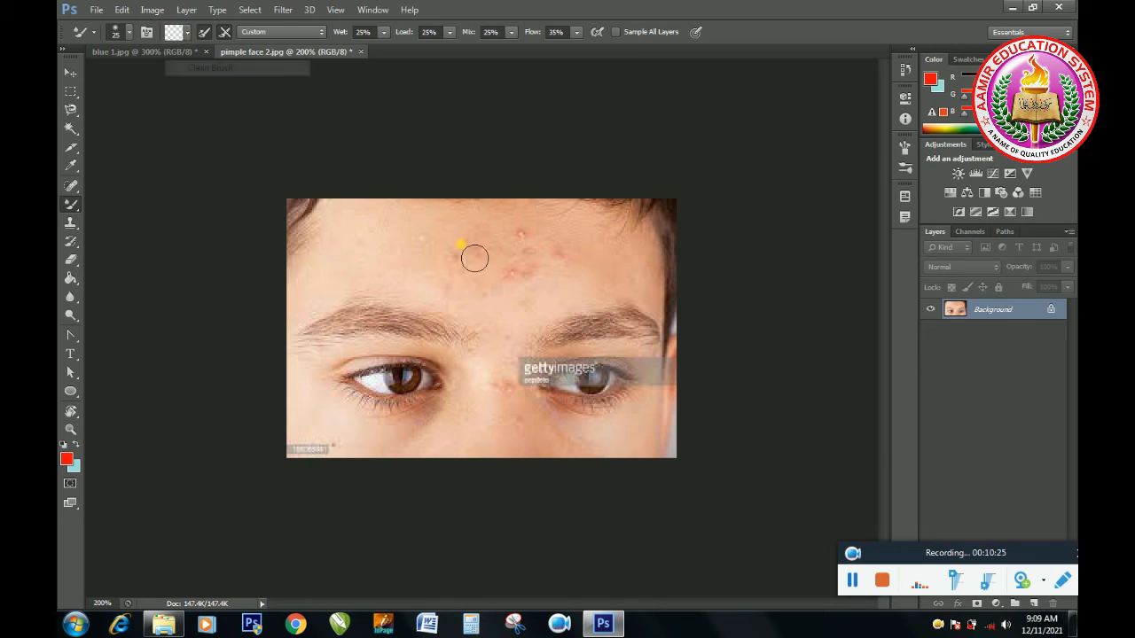
mouse_move(545, 257)
mouse_down()
mouse_move(480, 266)
mouse_move(542, 265)
mouse_move(555, 289)
mouse_move(548, 301)
mouse_move(530, 293)
mouse_move(514, 304)
mouse_move(546, 307)
mouse_move(525, 299)
mouse_move(547, 293)
mouse_move(504, 365)
mouse_move(532, 396)
mouse_move(517, 413)
mouse_move(523, 429)
mouse_move(546, 431)
mouse_move(487, 431)
mouse_move(496, 441)
mouse_move(514, 316)
mouse_move(469, 284)
mouse_move(485, 312)
mouse_move(522, 285)
mouse_move(446, 291)
mouse_move(417, 262)
mouse_move(434, 244)
mouse_move(484, 238)
mouse_move(544, 260)
mouse_up()
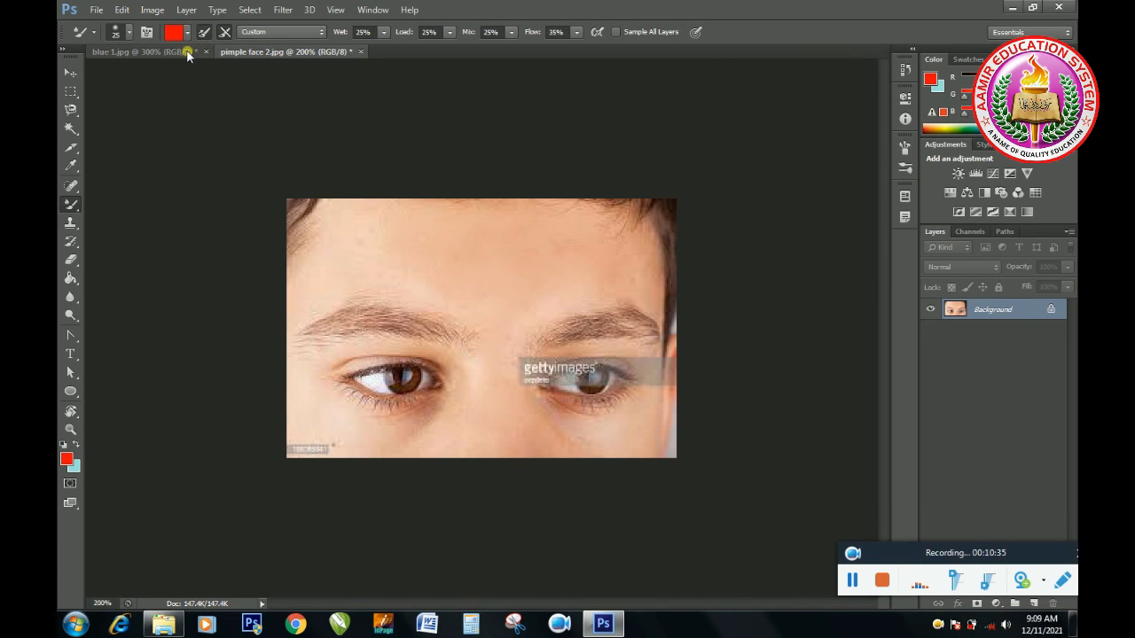
Step: Switch to the blue 1.jpg image, start the Replace Color adjustment, and sample the dark purple backdrop as the color to replace
click(142, 51)
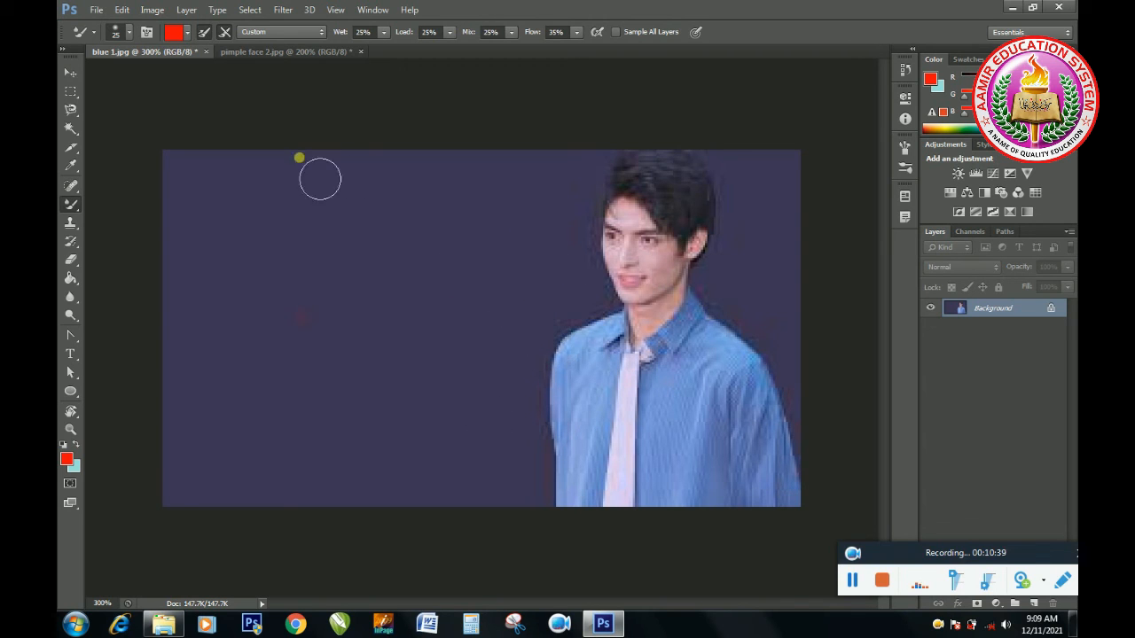
click(152, 9)
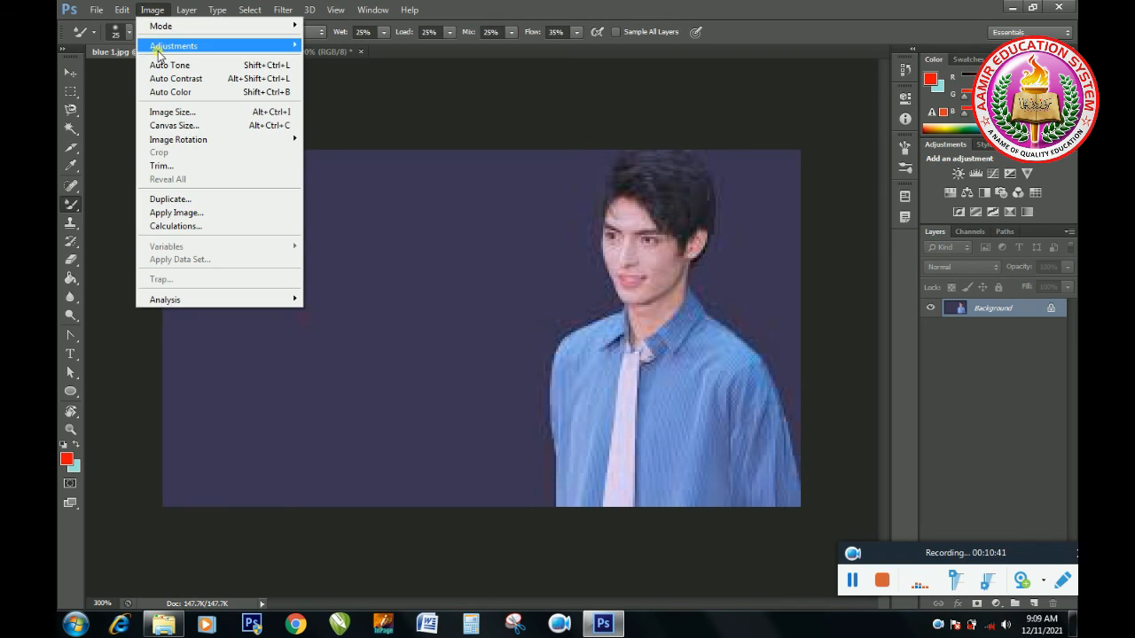
mouse_move(164, 51)
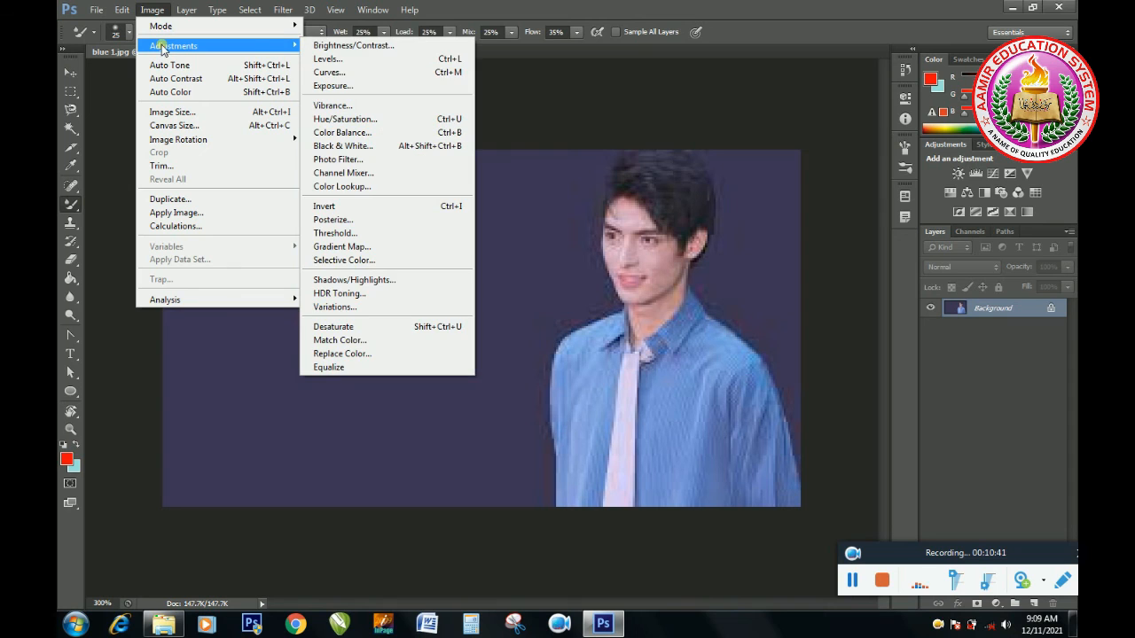
click(344, 354)
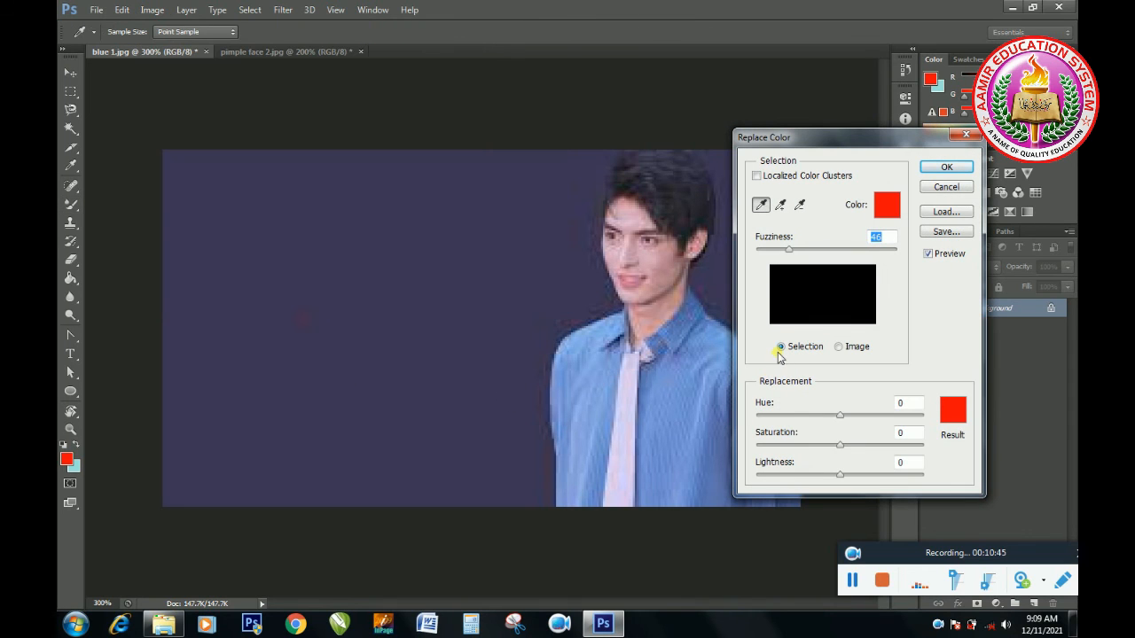
drag(832, 137, 914, 152)
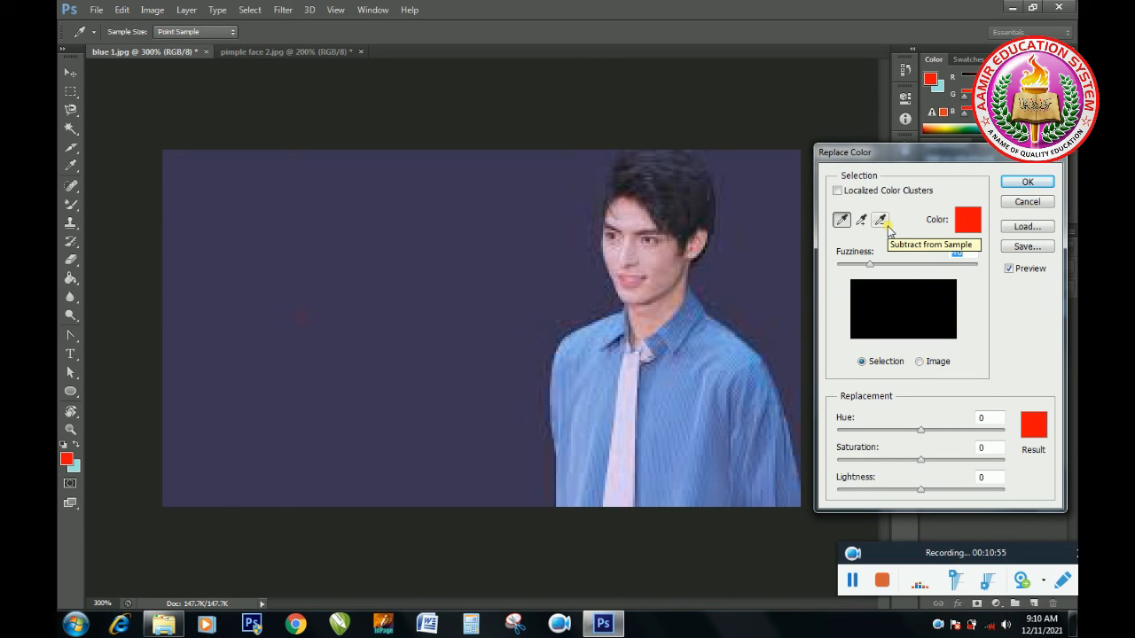
click(484, 223)
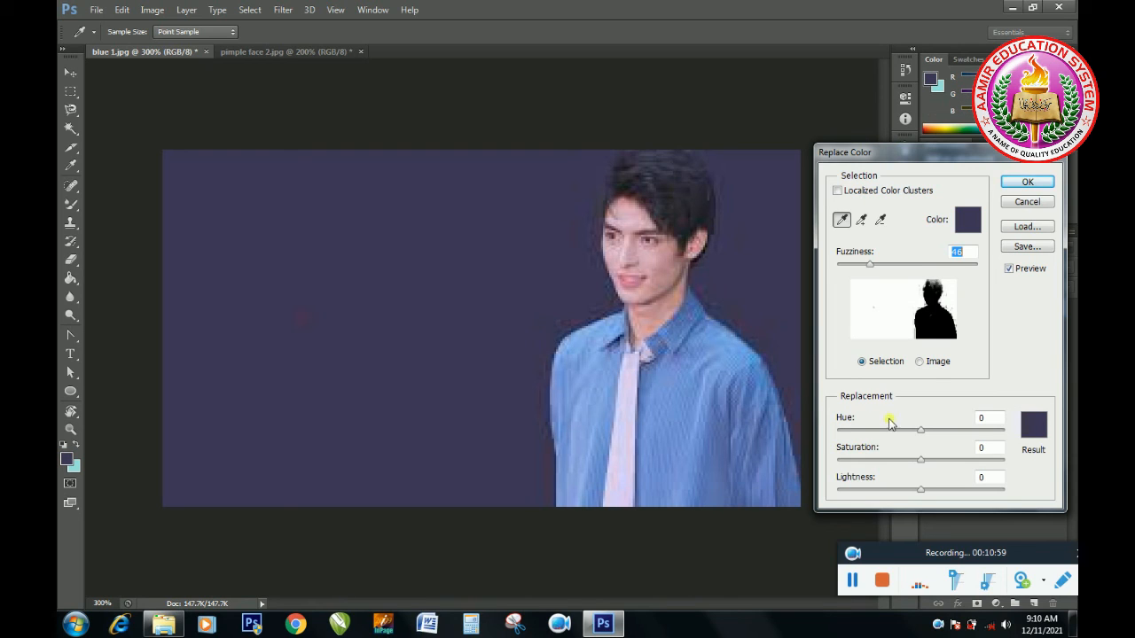
Step: Recolor the backdrop to grayish blue with hue -55, saturation -4 and lightness +19
drag(912, 432, 967, 461)
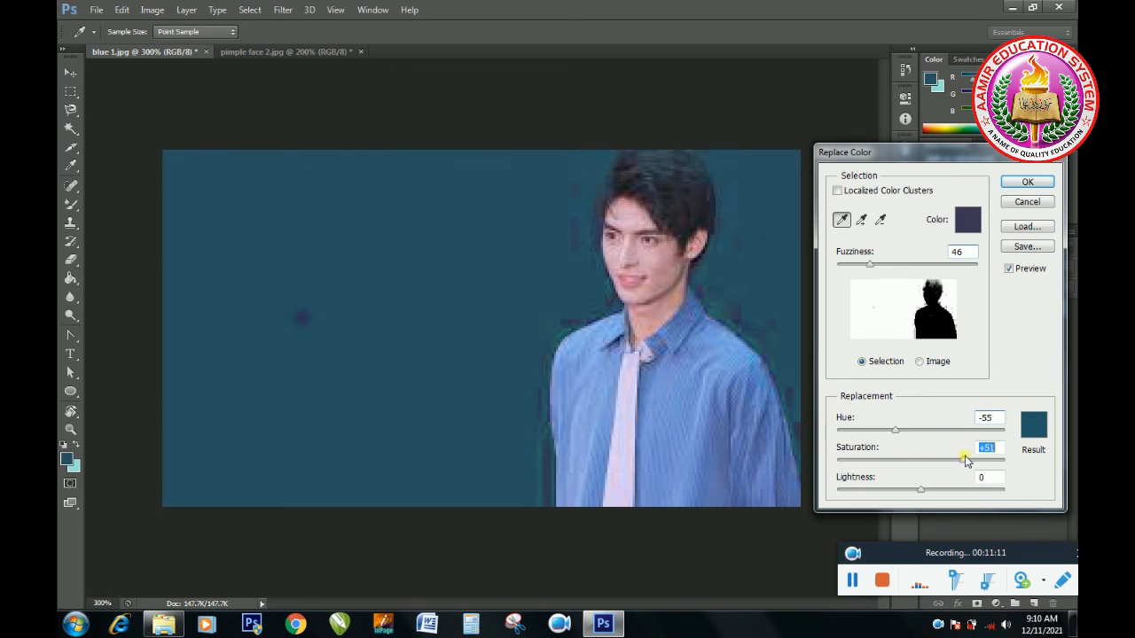
drag(975, 459, 957, 459)
mouse_move(923, 494)
mouse_down()
mouse_move(857, 502)
mouse_move(972, 490)
mouse_move(924, 489)
mouse_up()
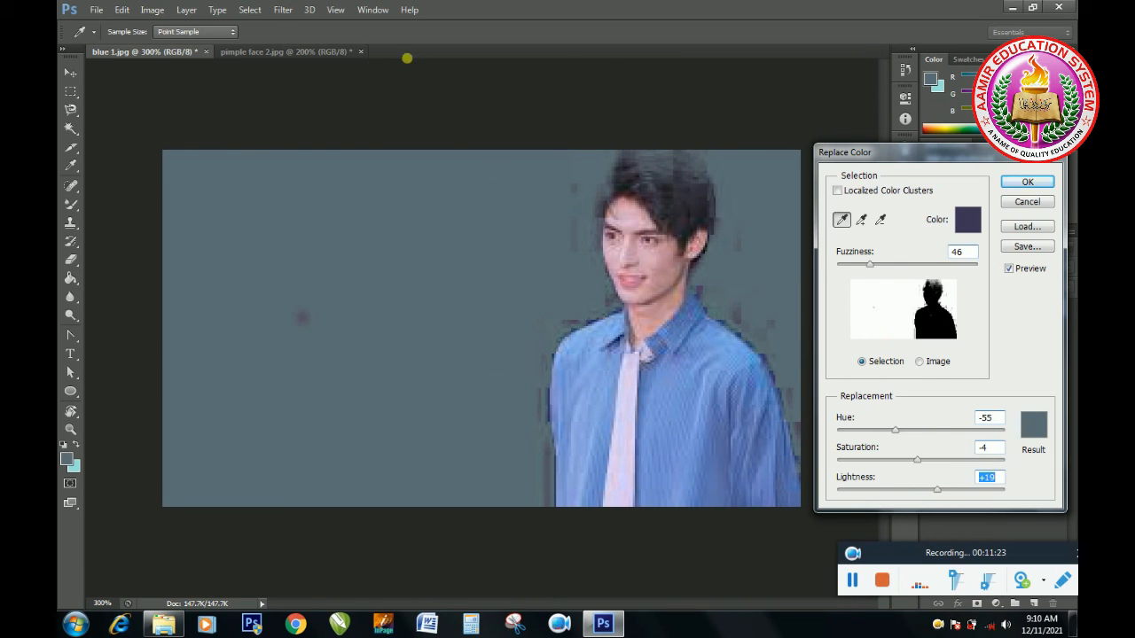